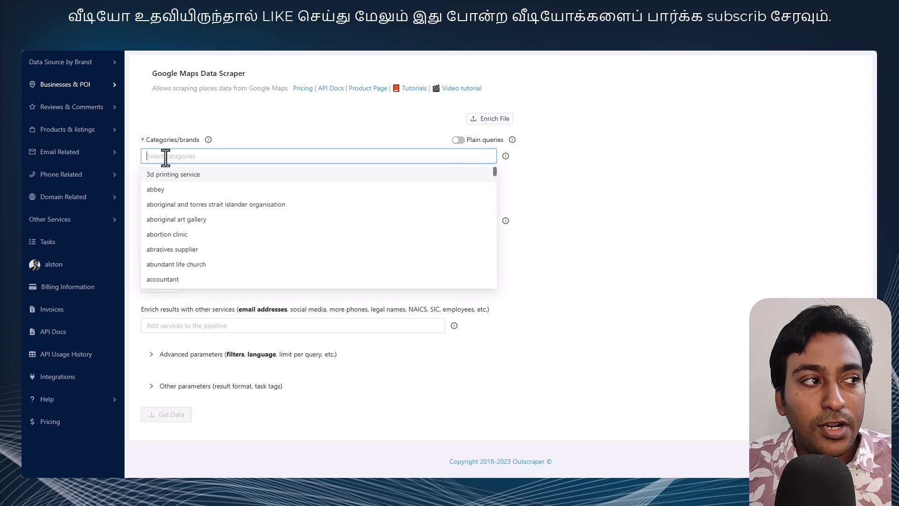
# Add tour agency, tour operator and tourism as the categories to scrape.
pyautogui.moveTo(495, 172); pyautogui.dragTo(492, 271)
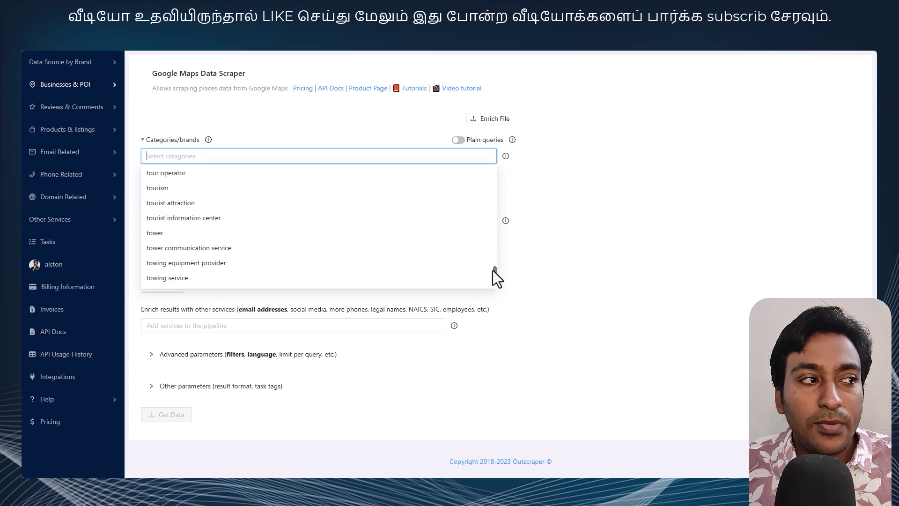
pyautogui.scroll(2, 178, 196)
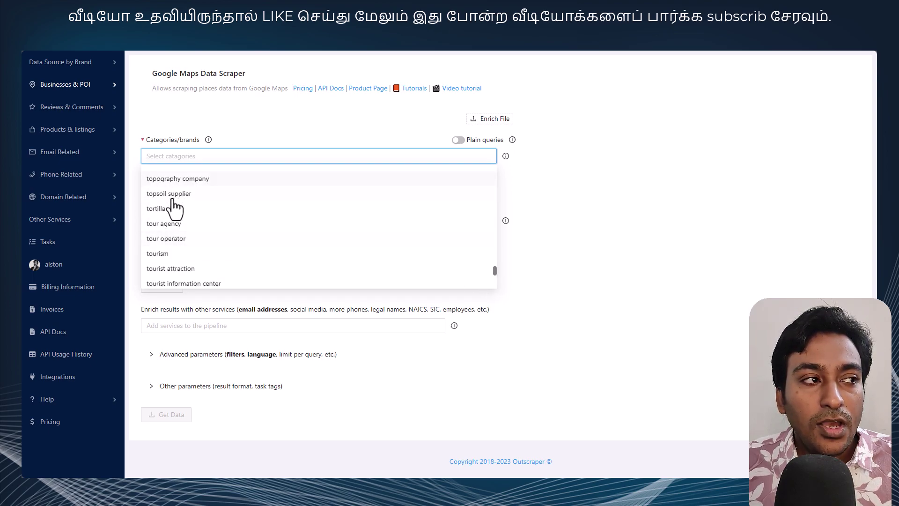
pyautogui.click(168, 224)
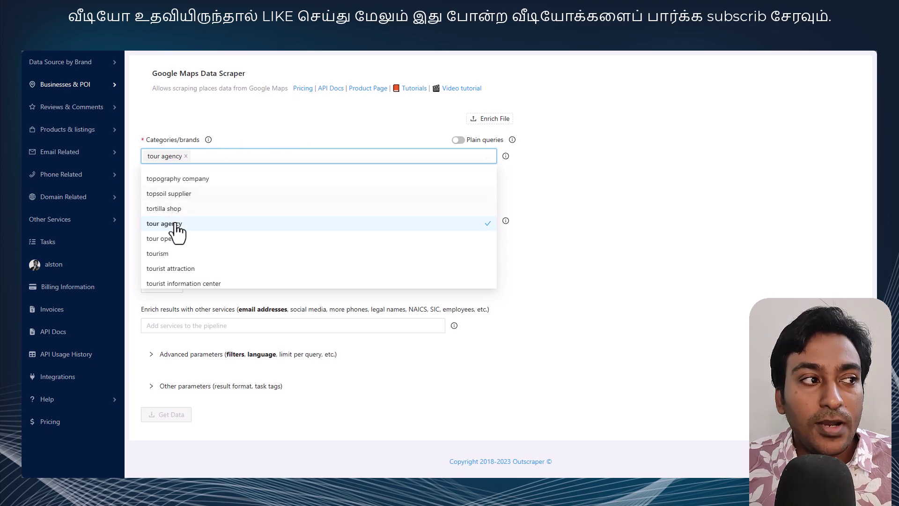
pyautogui.write('tou')
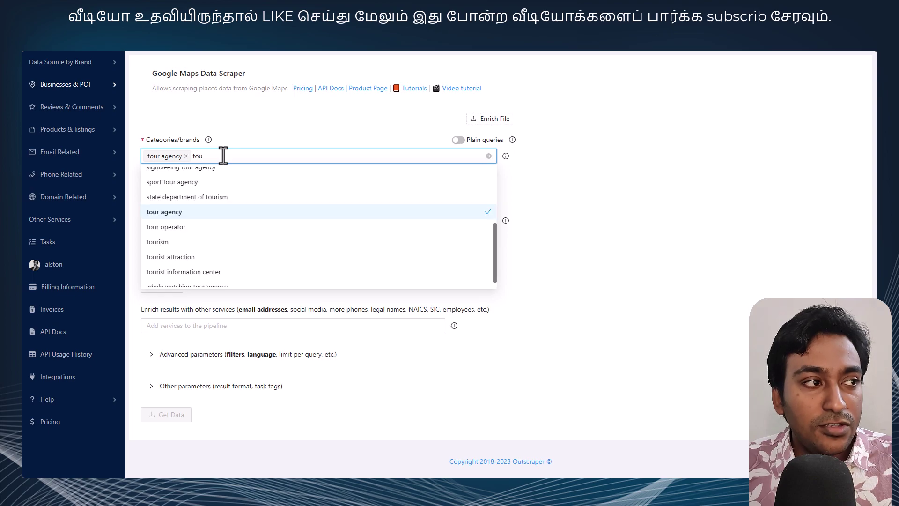
pyautogui.click(186, 228)
pyautogui.write('tou')
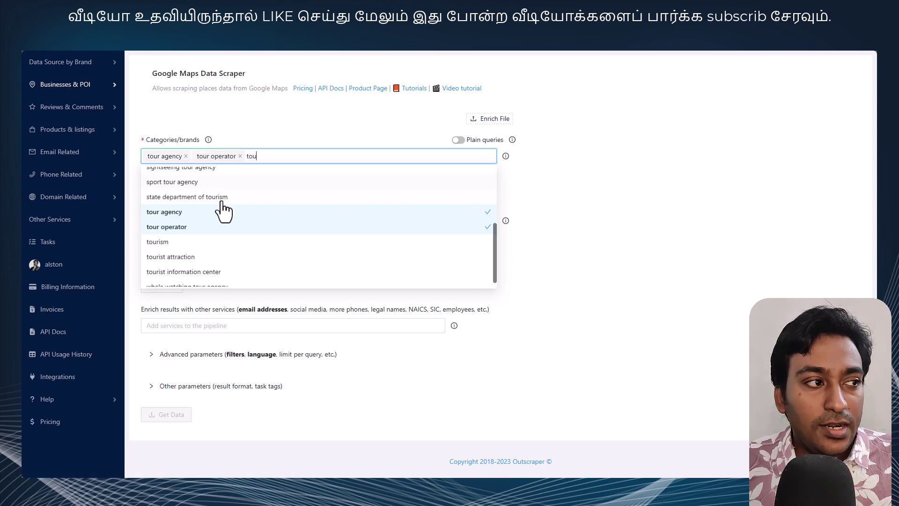
pyautogui.click(227, 243)
pyautogui.click(302, 136)
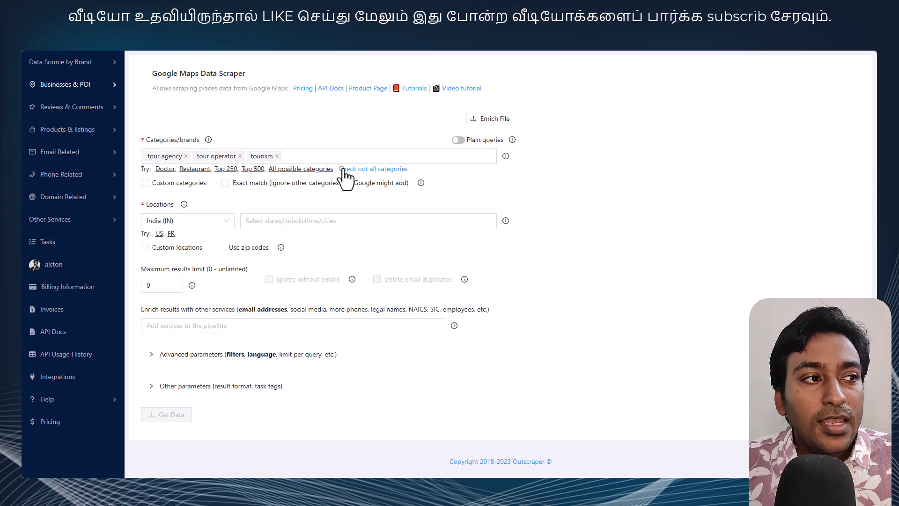
# Open the full list of Google Maps business categories and download the categories.xlsx file with counts.
pyautogui.rightClick(369, 171)
pyautogui.click(381, 176)
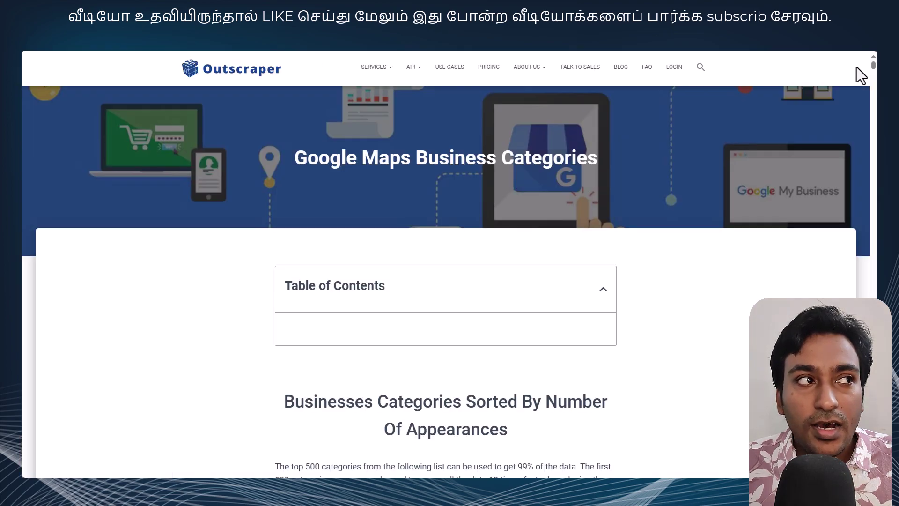
pyautogui.scroll(-10, 860, 117)
pyautogui.scroll(-20, 860, 187)
pyautogui.moveTo(873, 421); pyautogui.dragTo(873, 59)
pyautogui.scroll(-5, 538, 243)
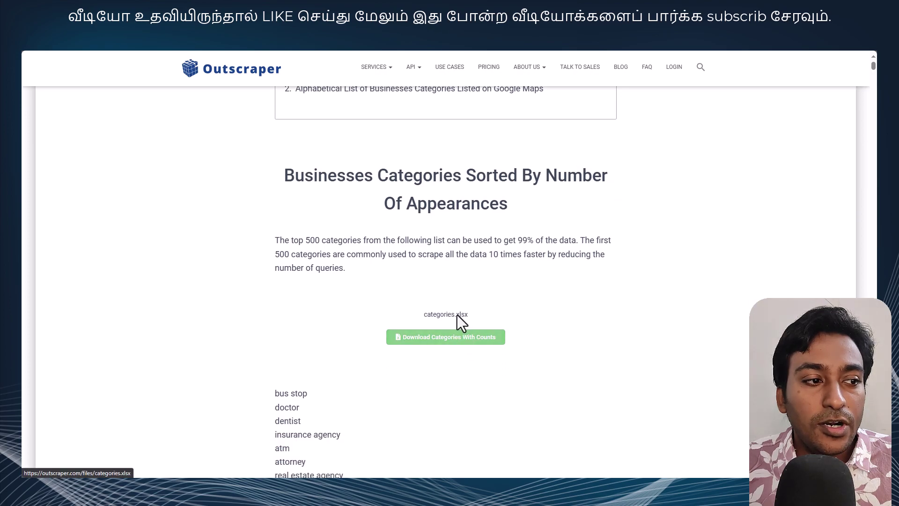
pyautogui.click(465, 336)
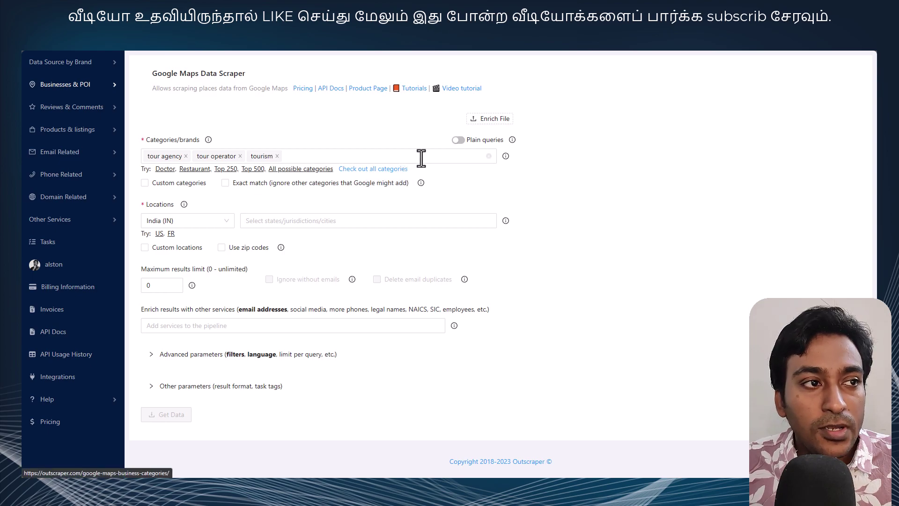
# Try the plain queries and custom categories modes, switching each one off again after viewing its input area.
pyautogui.click(458, 140)
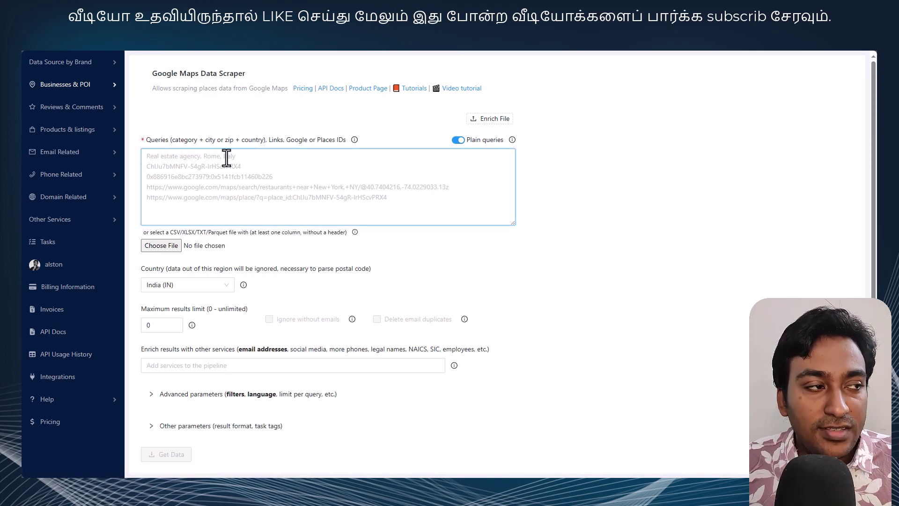
pyautogui.click(457, 140)
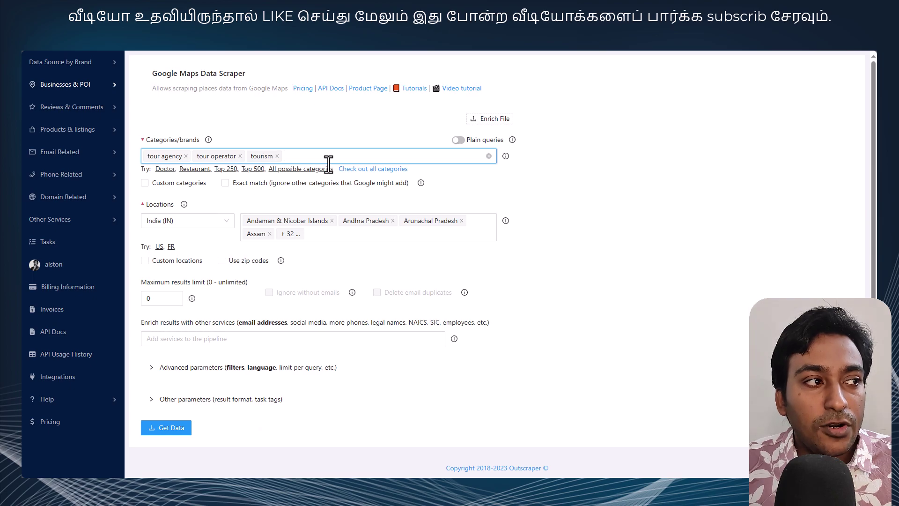
pyautogui.click(145, 183)
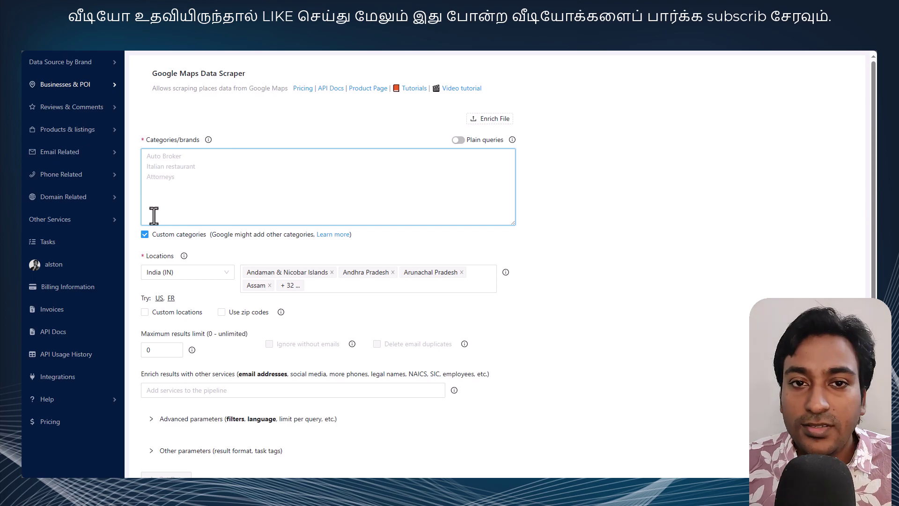
pyautogui.click(144, 234)
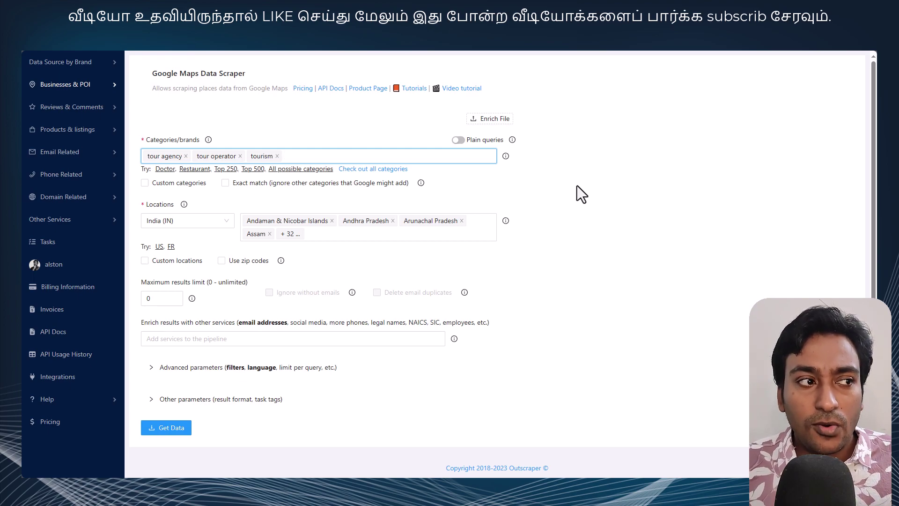
# Enable exact match for the chosen categories and clear all selected locations.
pyautogui.click(225, 183)
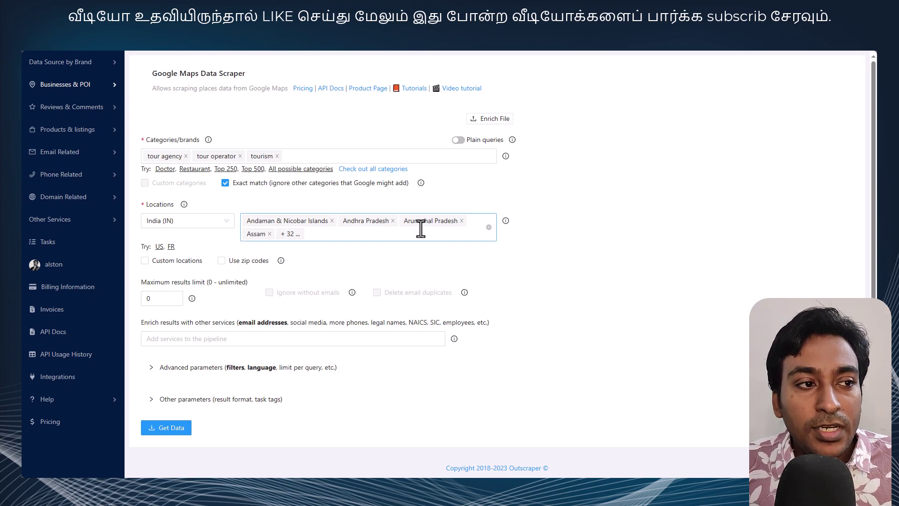
pyautogui.click(489, 227)
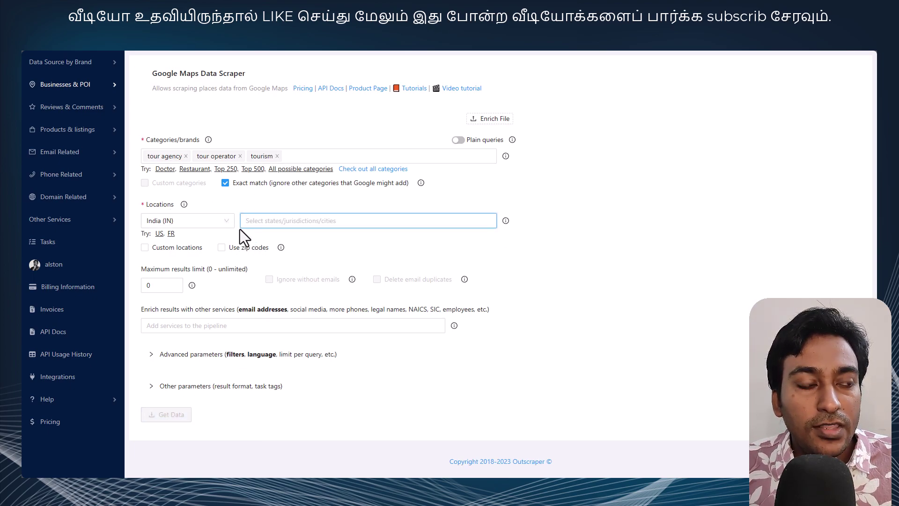
# Choose India (IN) as the country for the search locations.
pyautogui.click(202, 224)
pyautogui.scroll(5, 233, 274)
pyautogui.moveTo(231, 267)
pyautogui.mouseDown()
pyautogui.moveTo(230, 234)
pyautogui.moveTo(226, 263)
pyautogui.mouseUp()
pyautogui.write('i')
pyautogui.scroll(3, 225, 264)
pyautogui.scroll(-3, 224, 269)
pyautogui.write('nd')
pyautogui.press('Return')
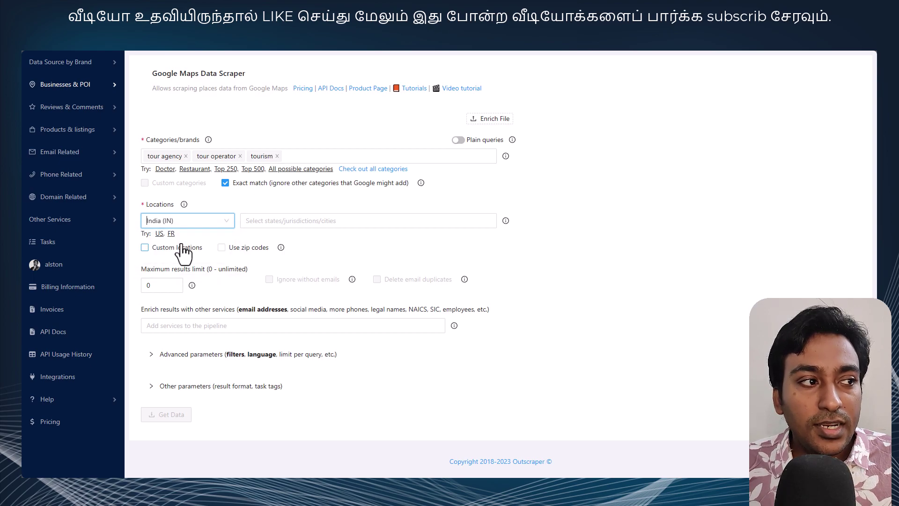
# Select Coimbatore in Tamil Nadu, including all its postal codes, as the search location.
pyautogui.click(257, 219)
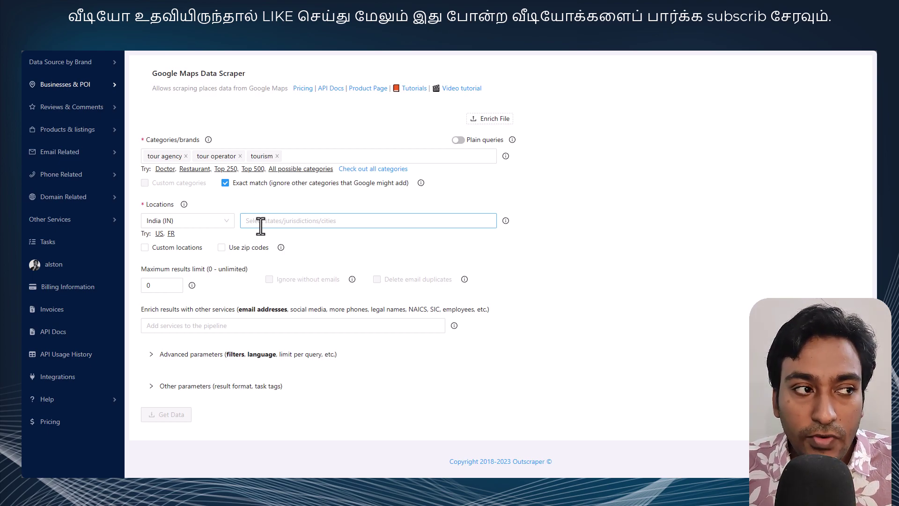
pyautogui.click(261, 225)
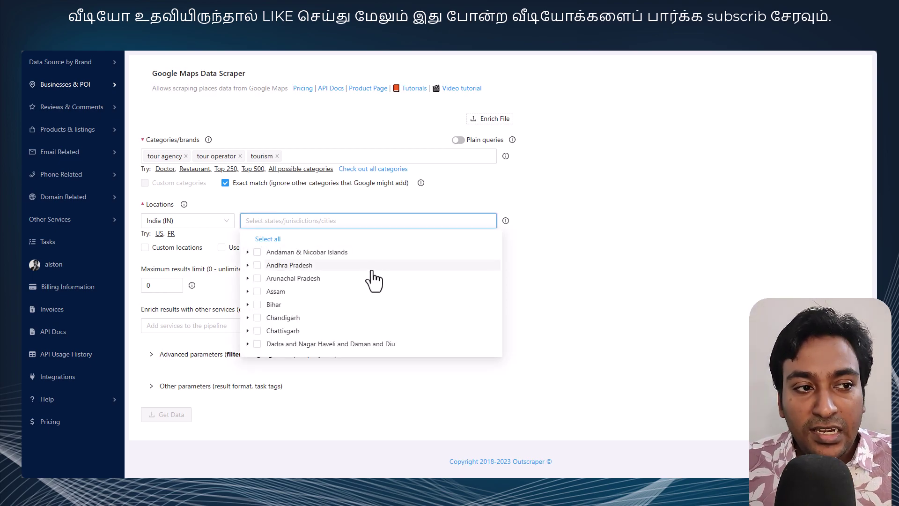
pyautogui.scroll(-5, 375, 298)
pyautogui.scroll(6, 328, 318)
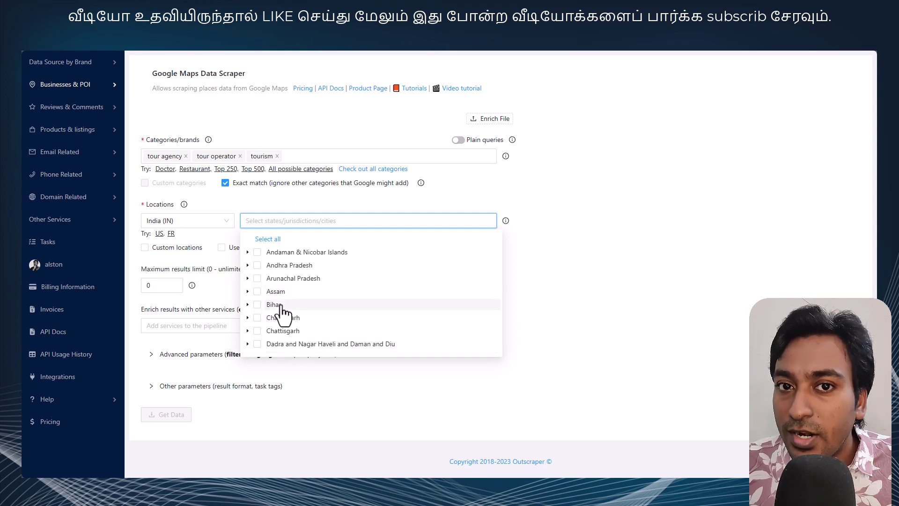
pyautogui.scroll(-5, 300, 311)
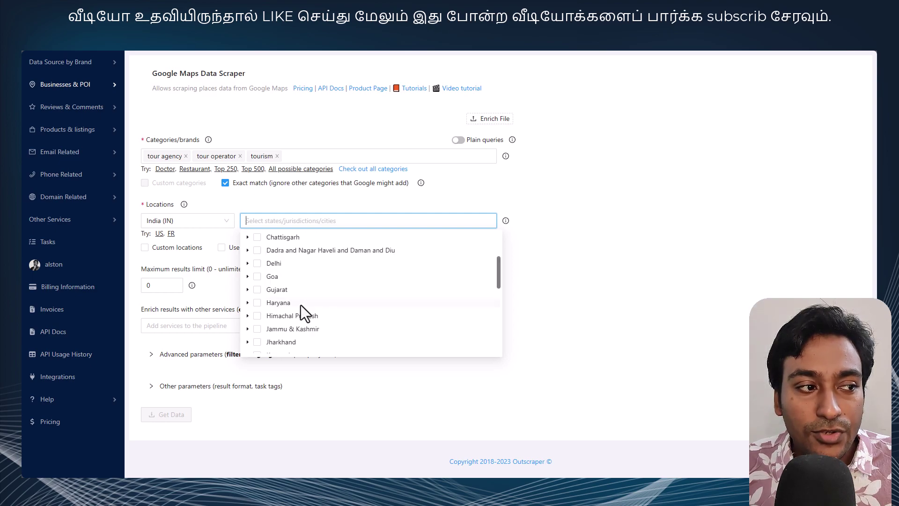
pyautogui.scroll(-5, 295, 314)
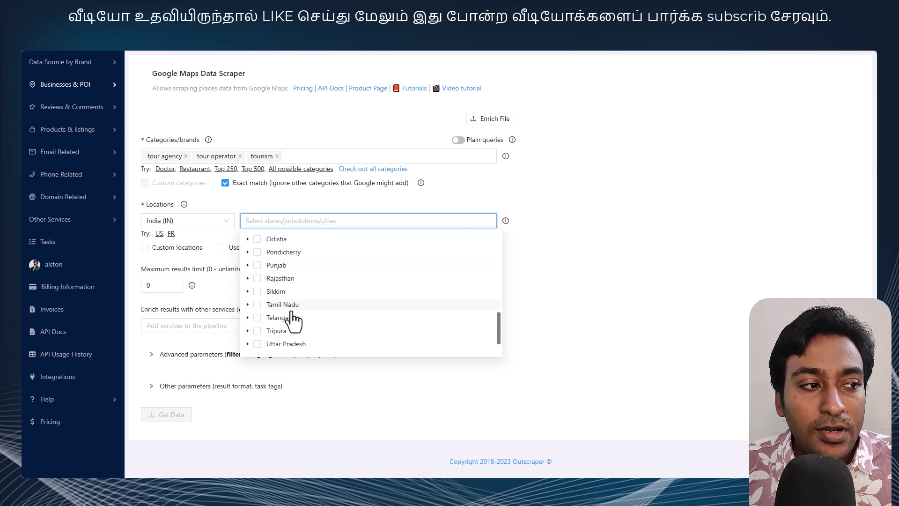
pyautogui.click(247, 304)
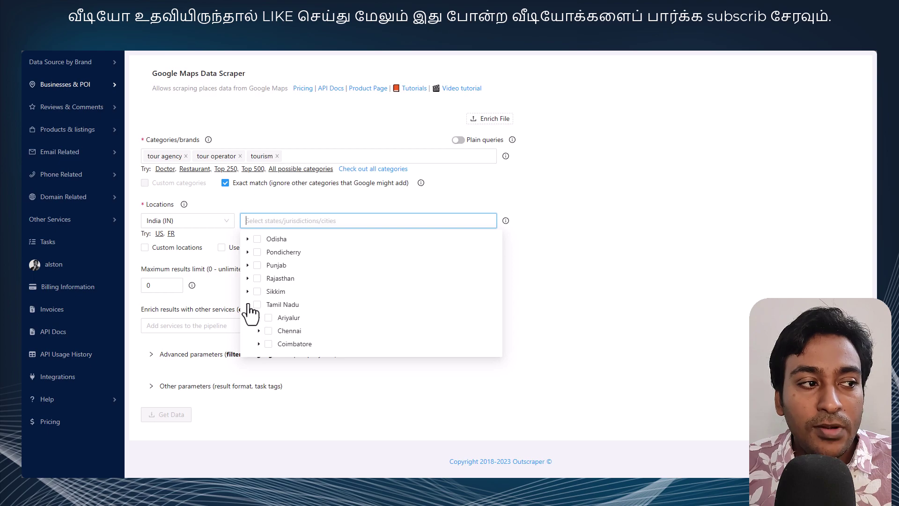
pyautogui.scroll(-2, 364, 303)
pyautogui.scroll(1, 307, 282)
pyautogui.scroll(-5, 305, 321)
pyautogui.scroll(5, 305, 322)
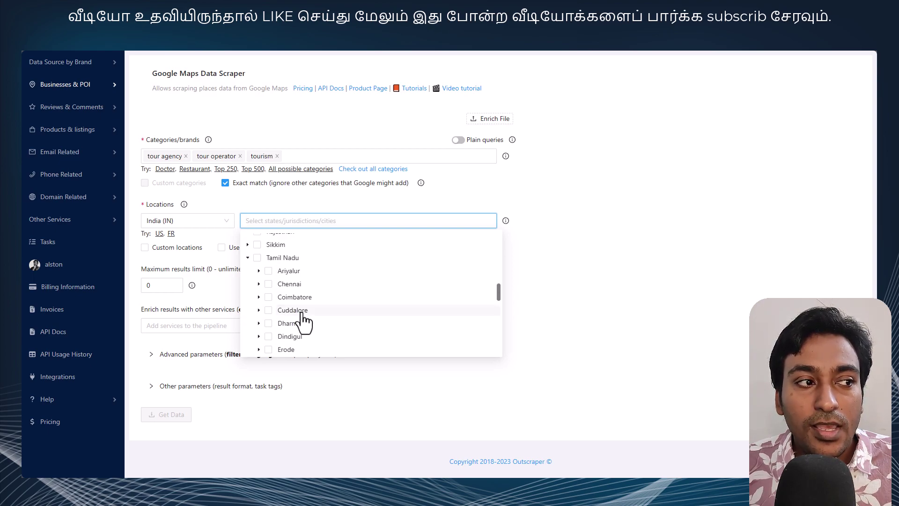
pyautogui.click(259, 298)
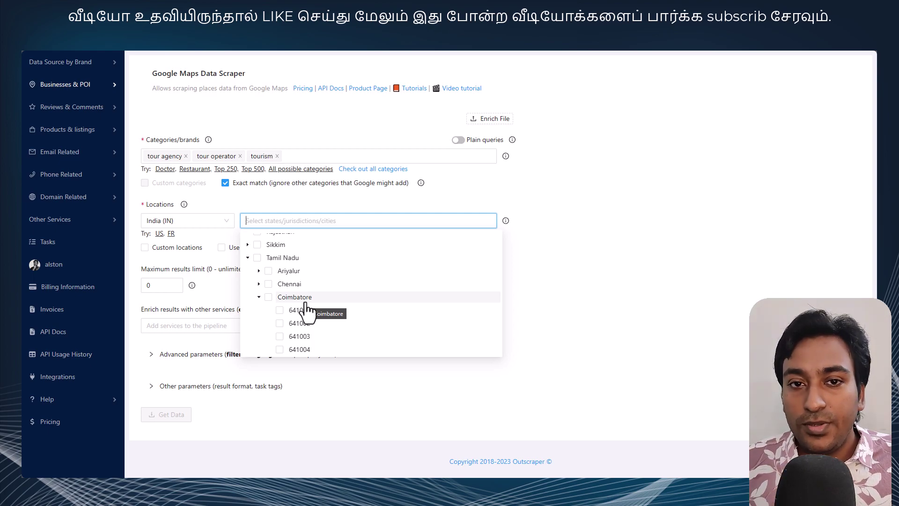
pyautogui.click(268, 298)
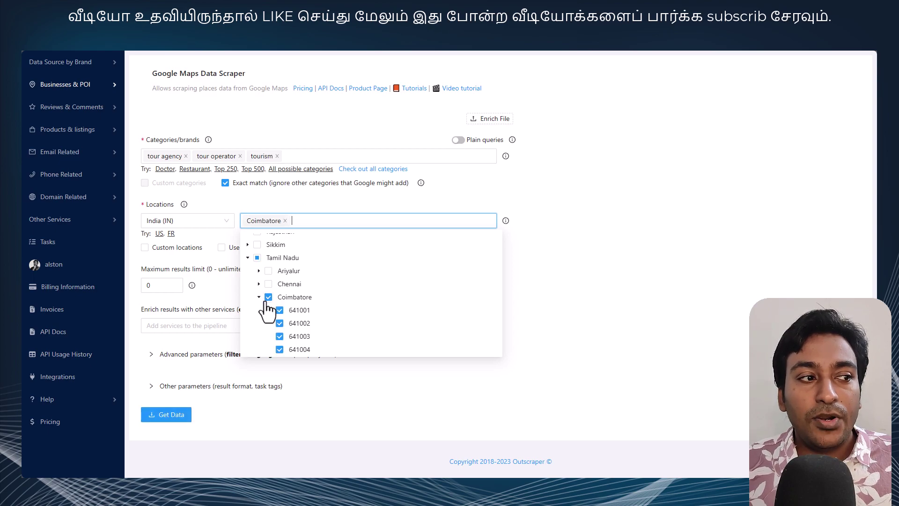
pyautogui.click(580, 283)
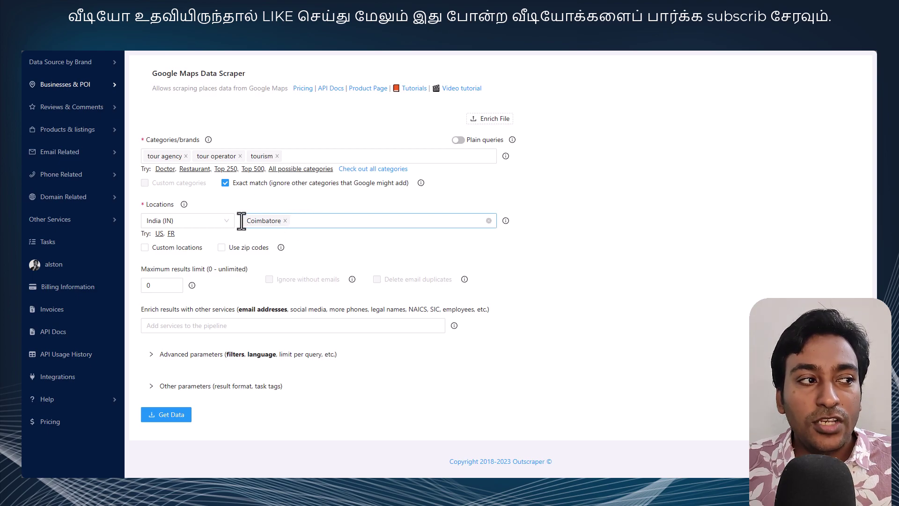
# Try the custom locations and zip code options, switching each one off again.
pyautogui.click(182, 250)
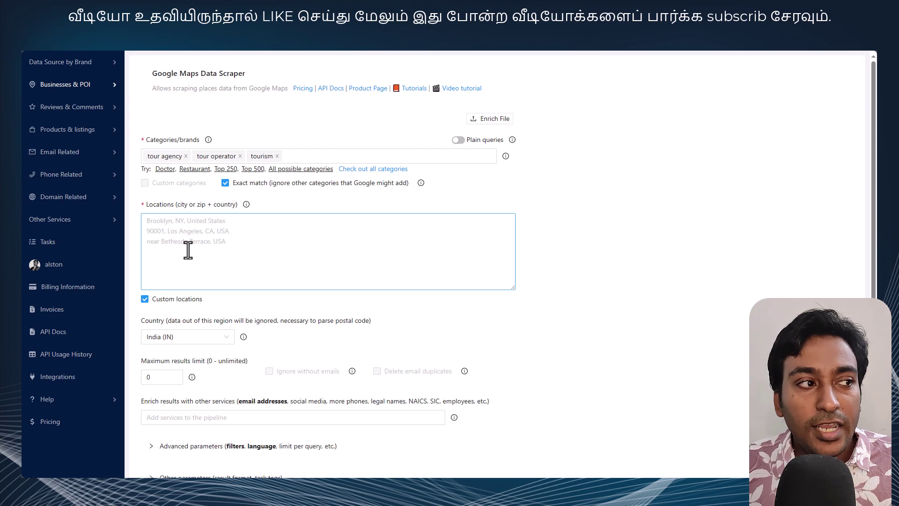
pyautogui.click(175, 302)
pyautogui.click(221, 247)
pyautogui.moveTo(281, 248)
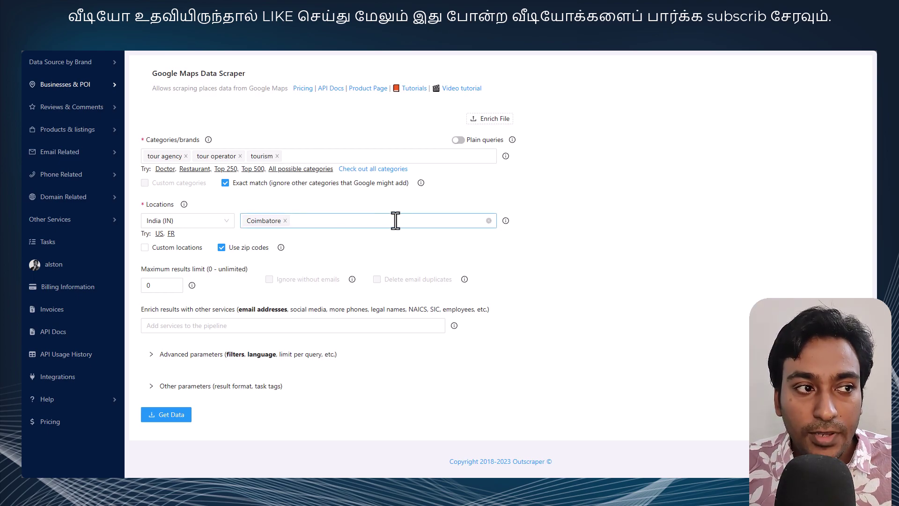
pyautogui.click(245, 253)
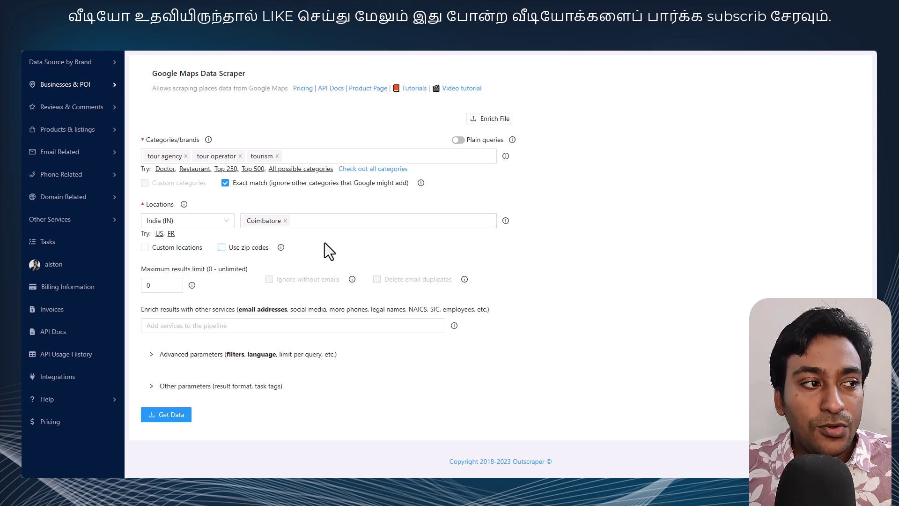
# Set the maximum results limit to 10.
pyautogui.click(156, 285)
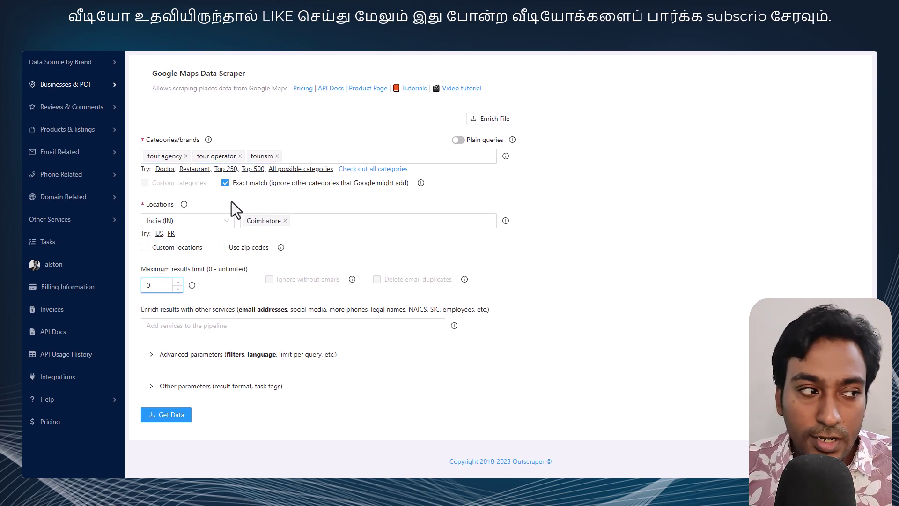
pyautogui.moveTo(160, 285); pyautogui.dragTo(131, 280)
pyautogui.write('1')
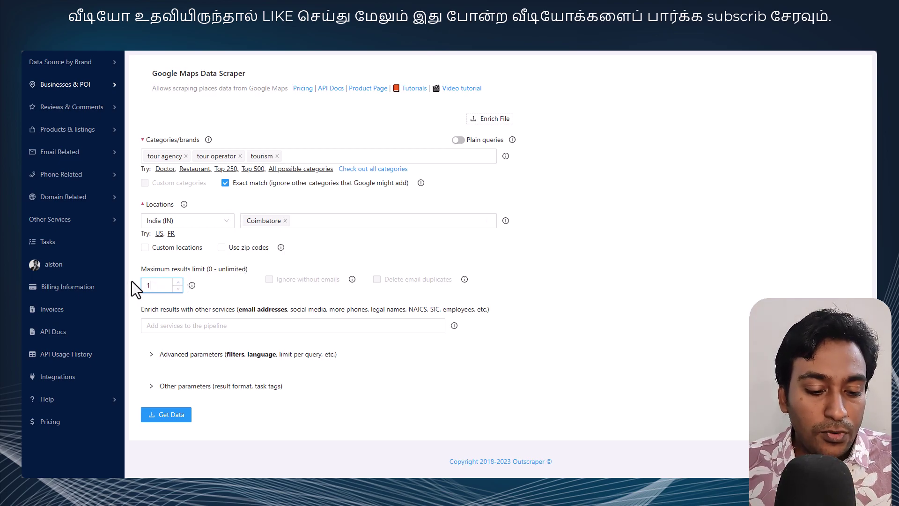
pyautogui.write('0')
pyautogui.click(231, 293)
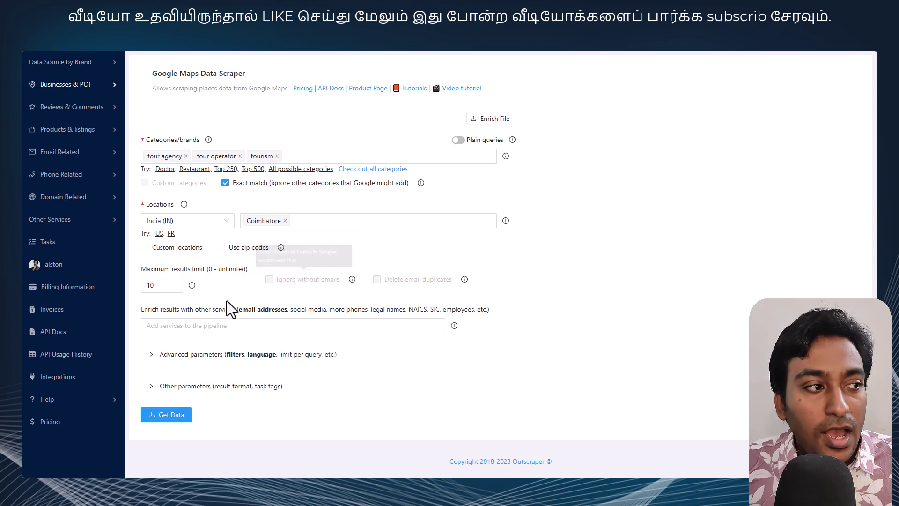
# Review the enrichment services available for the pipeline and their pricing tiers.
pyautogui.click(174, 325)
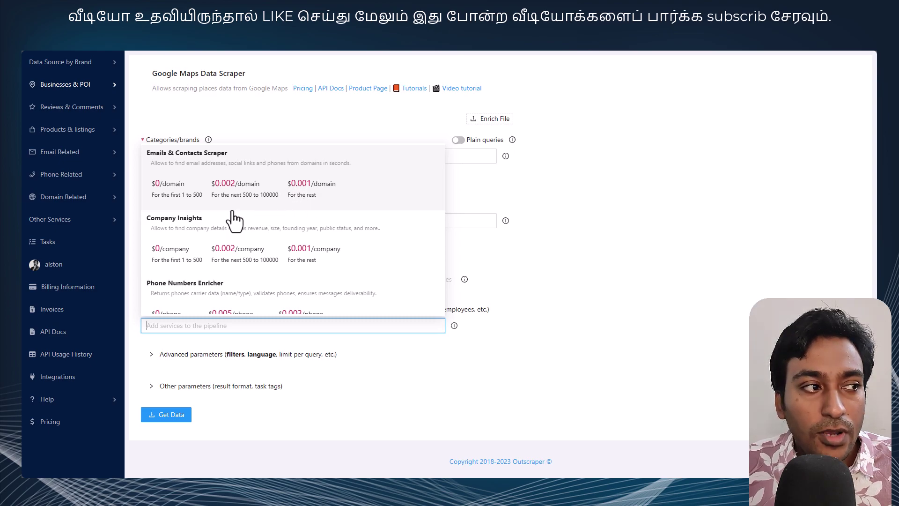
pyautogui.scroll(-1, 210, 244)
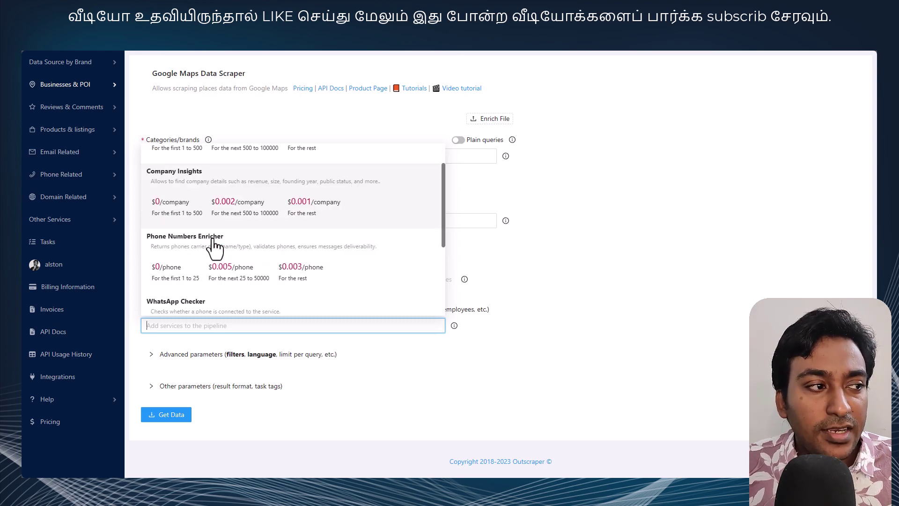
pyautogui.scroll(-2, 264, 262)
pyautogui.scroll(-1, 242, 255)
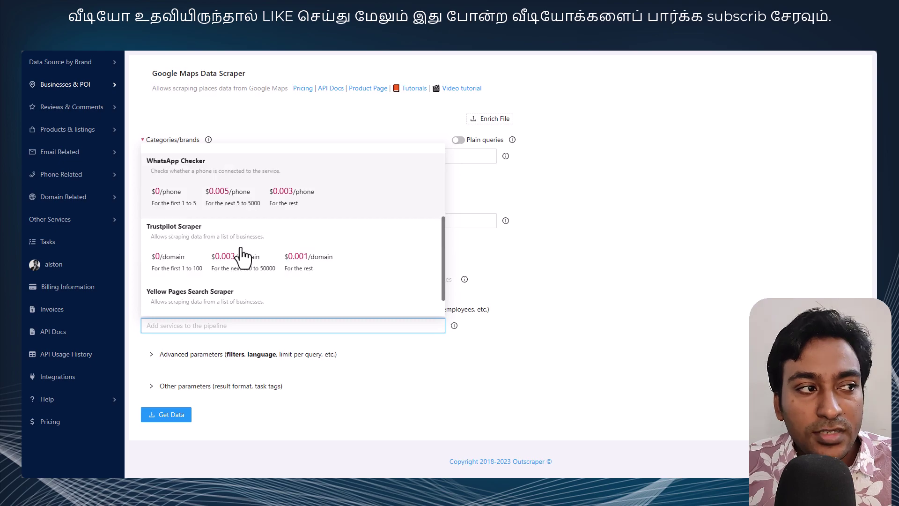
pyautogui.scroll(-1, 234, 253)
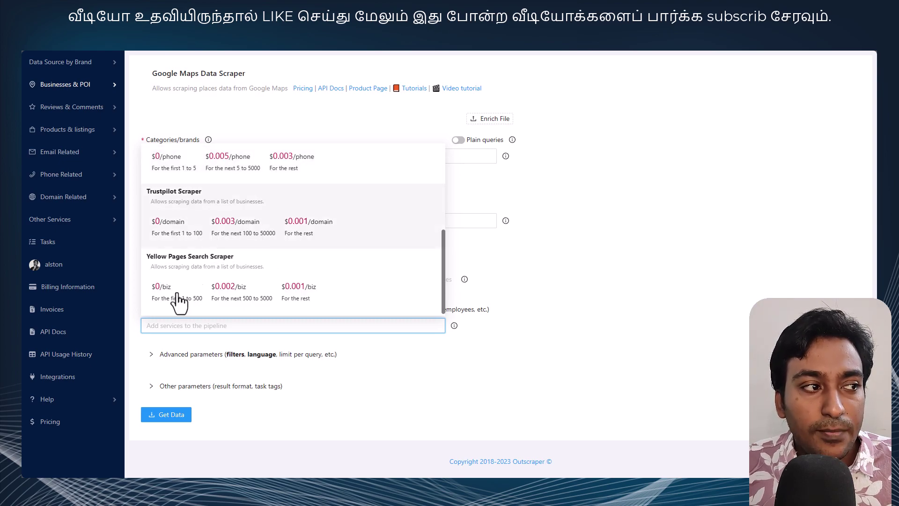
pyautogui.scroll(5, 249, 269)
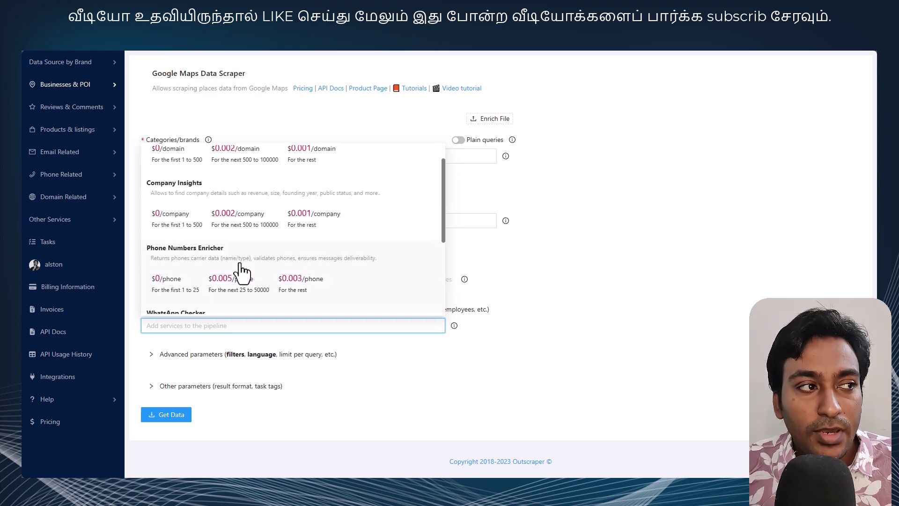
# Add the Emails & Contacts Scraper and Email Address Verifier services to the enrichment pipeline.
pyautogui.click(237, 206)
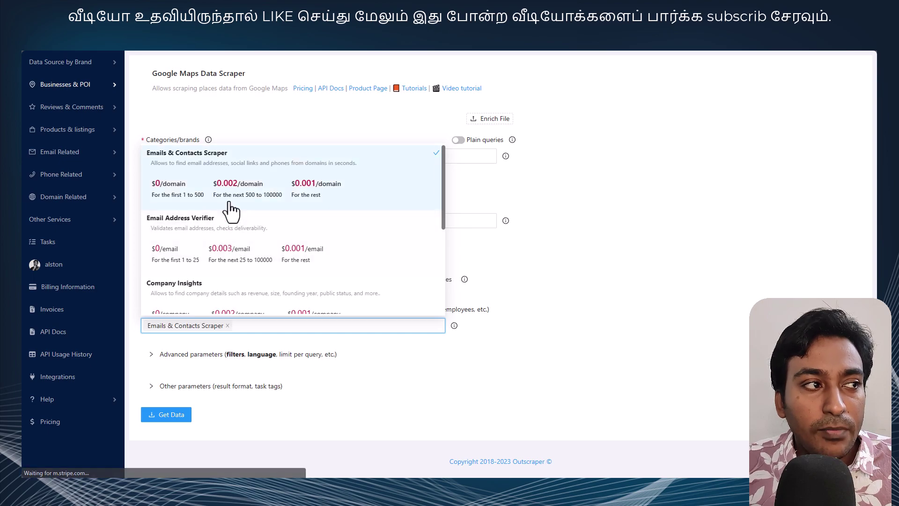
pyautogui.click(233, 206)
pyautogui.click(538, 304)
pyautogui.click(234, 325)
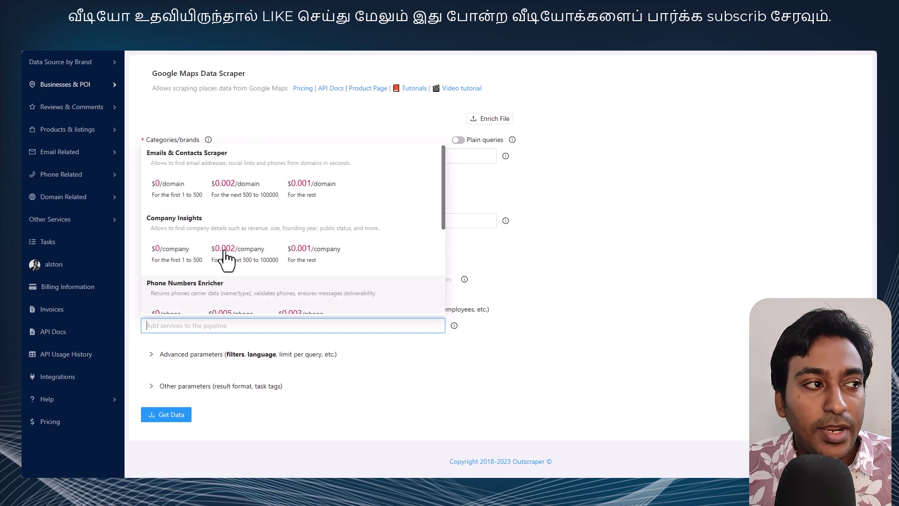
pyautogui.click(228, 197)
pyautogui.click(224, 262)
pyautogui.click(558, 322)
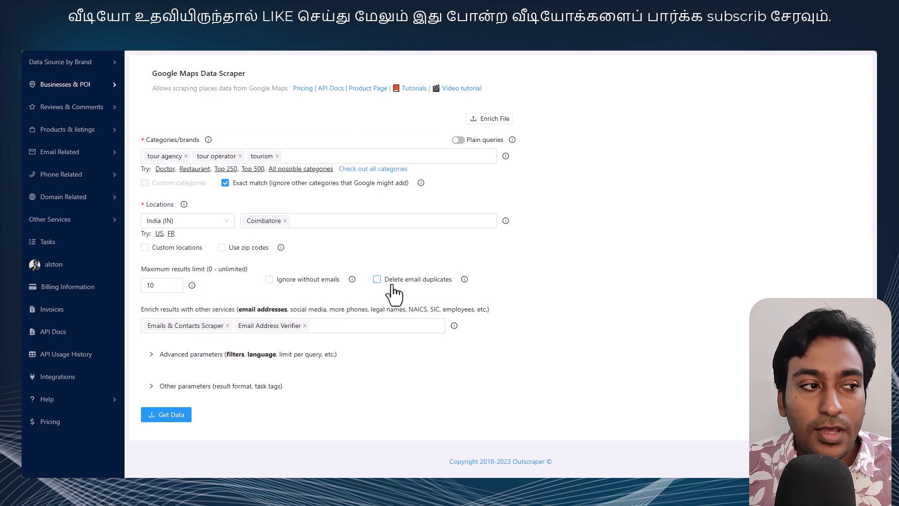
# Try the options to ignore results without emails and delete email duplicates, switching each one off again.
pyautogui.click(314, 283)
pyautogui.click(377, 287)
pyautogui.click(296, 290)
pyautogui.click(412, 291)
# Remove the Email Address Verifier and Emails & Contacts Scraper services from the enrichment pipeline.
pyautogui.click(308, 325)
pyautogui.click(305, 327)
pyautogui.click(230, 325)
pyautogui.click(228, 325)
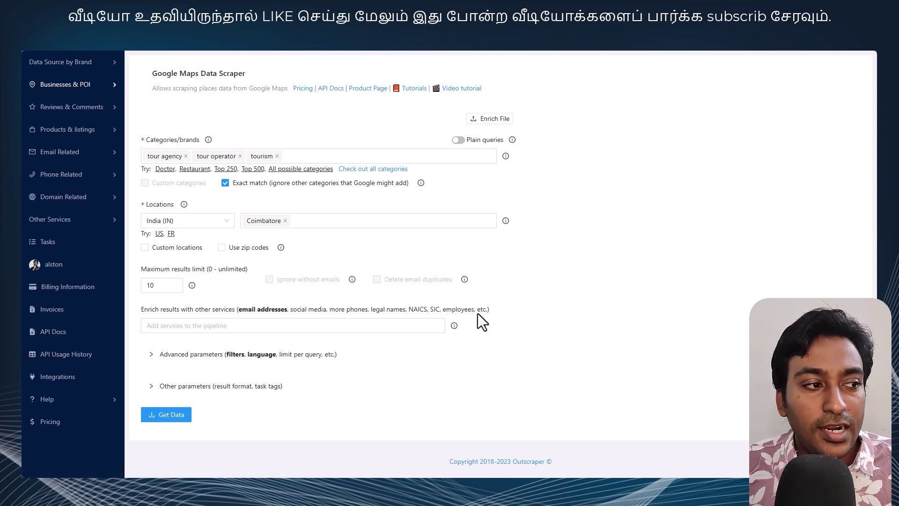
# Expand the advanced parameters and check how switching exact match off and on again affects the subtypes filter.
pyautogui.click(182, 354)
pyautogui.scroll(-2, 327, 344)
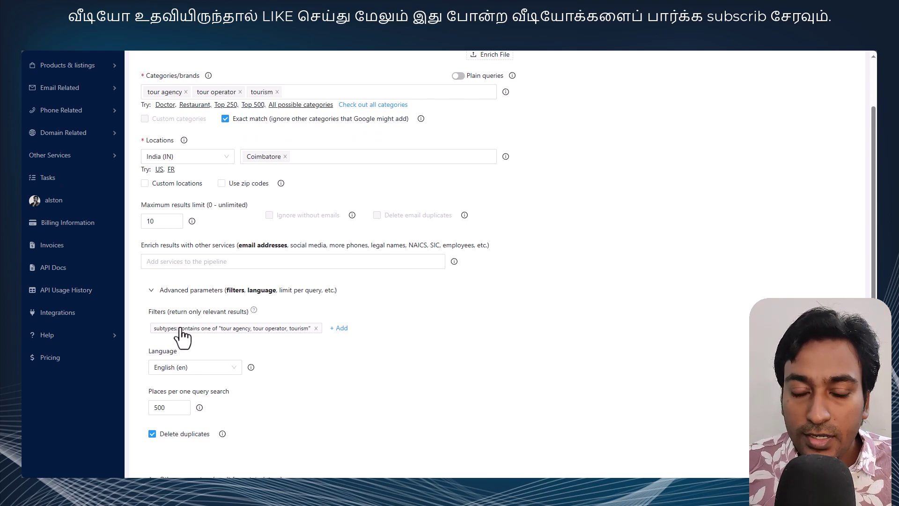
pyautogui.click(225, 119)
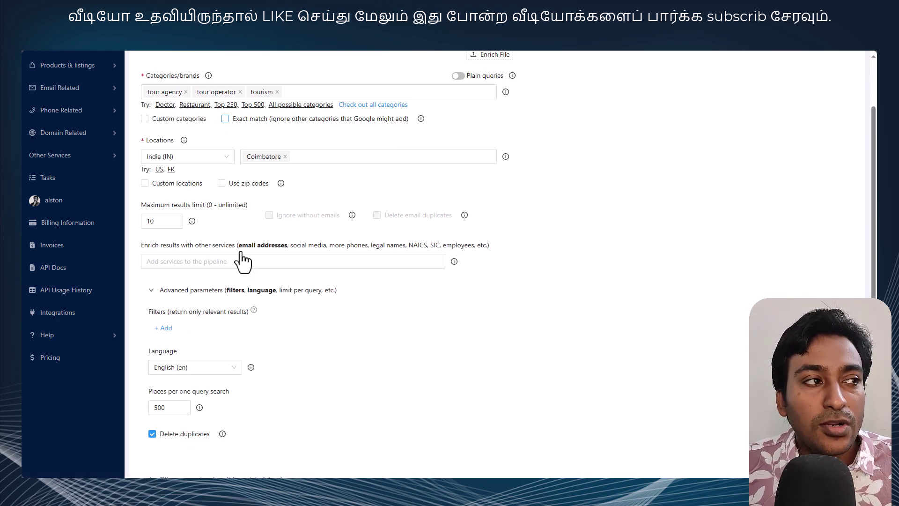
pyautogui.click(225, 120)
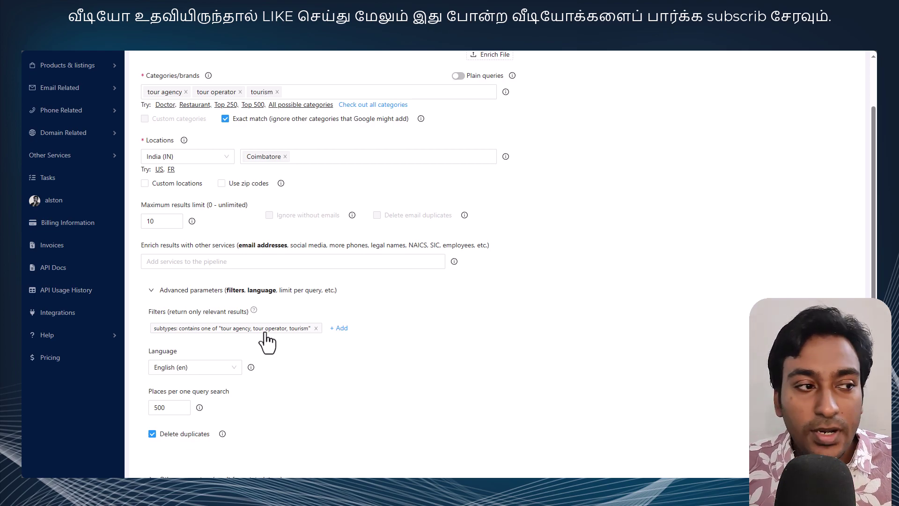
# Try an additional results filter, going through its field, operator and values, choosing the city field, and discard it.
pyautogui.click(338, 329)
pyautogui.click(410, 370)
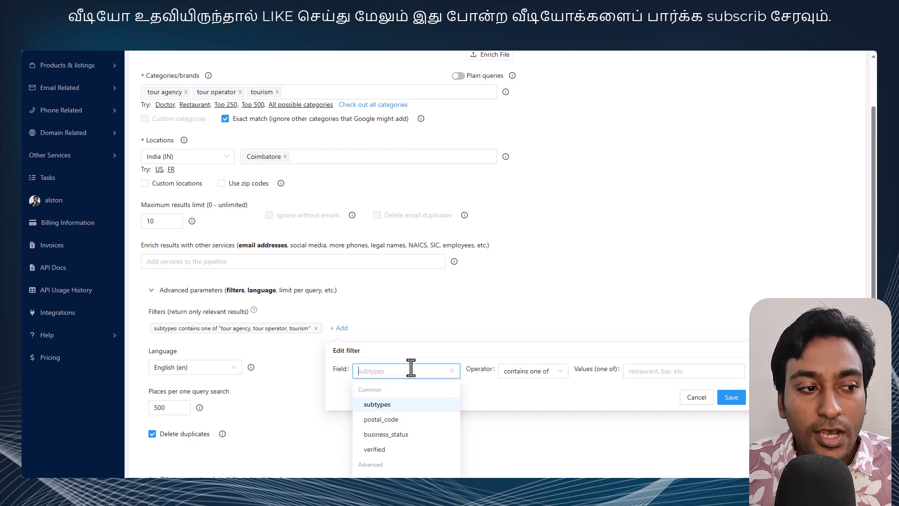
pyautogui.click(540, 372)
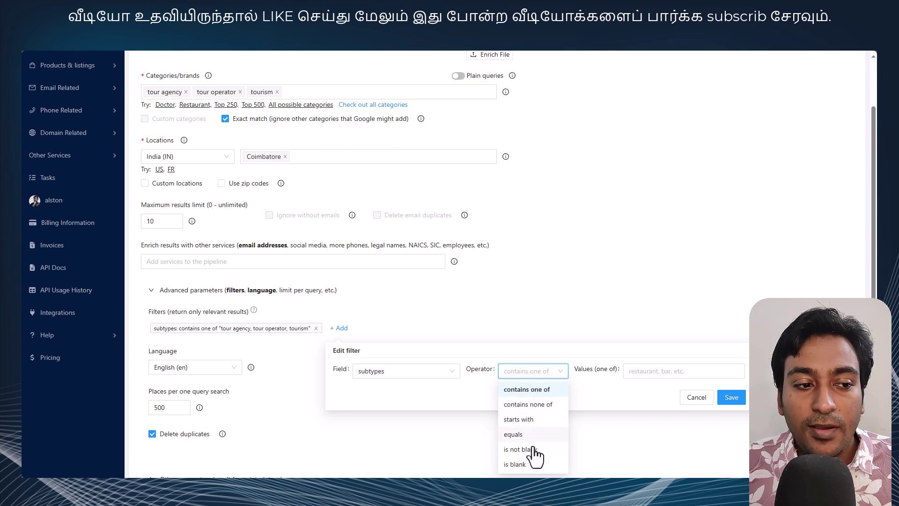
pyautogui.click(639, 373)
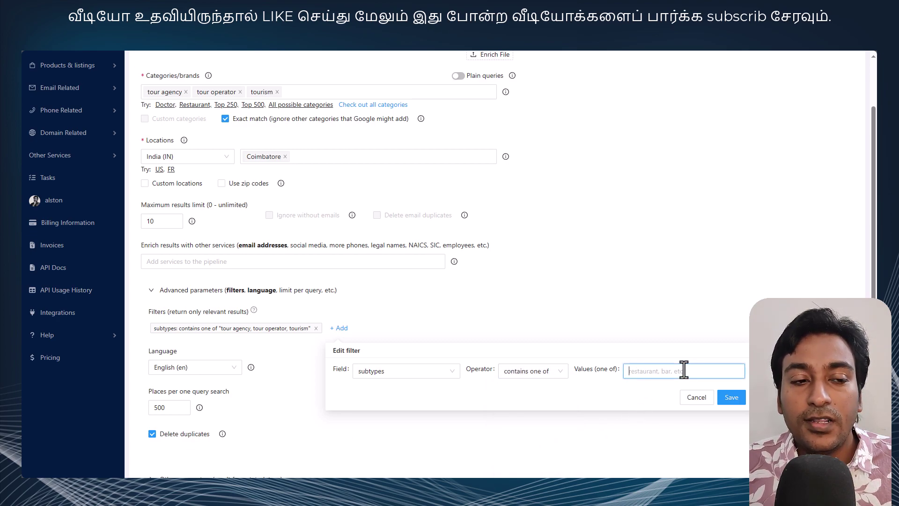
pyautogui.click(455, 373)
pyautogui.scroll(-1, 407, 407)
pyautogui.scroll(1, 412, 412)
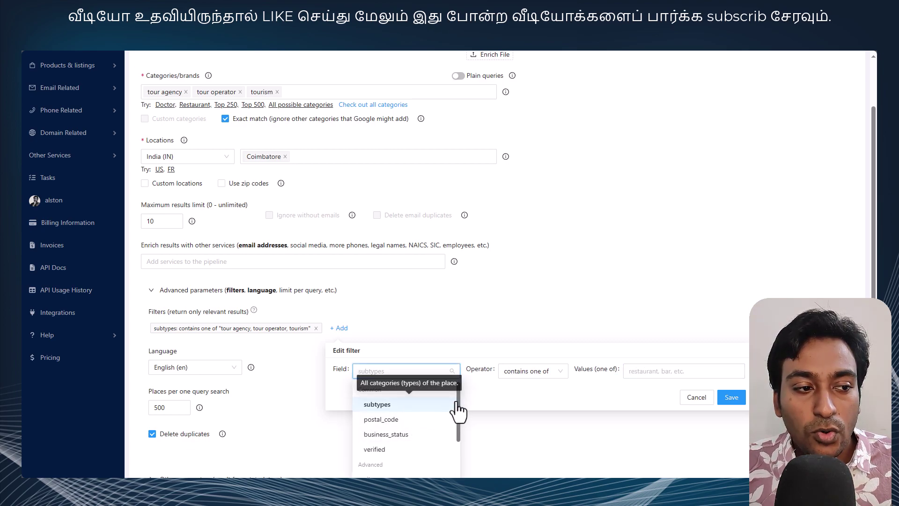
pyautogui.moveTo(459, 411); pyautogui.dragTo(453, 477)
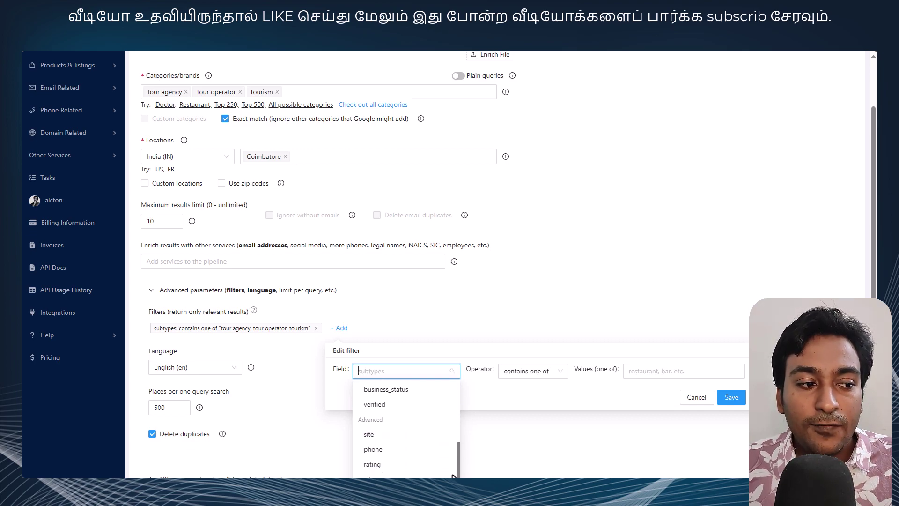
pyautogui.click(375, 476)
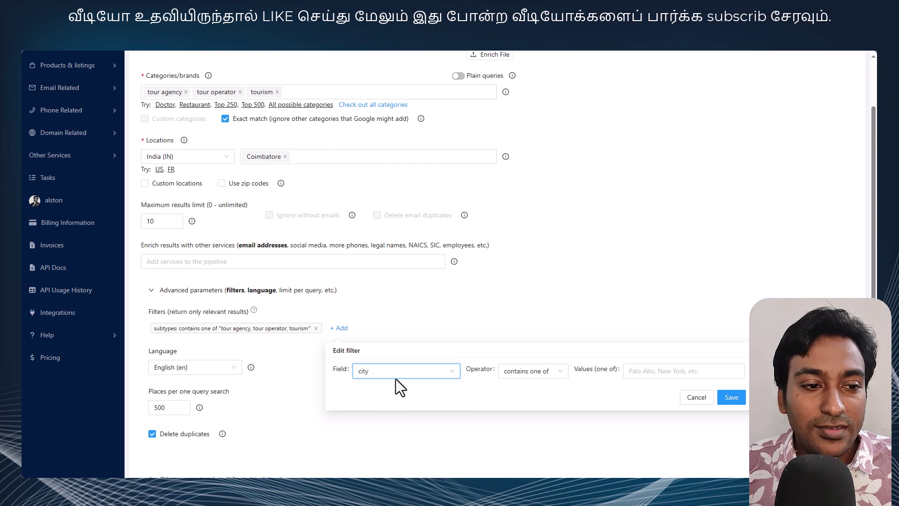
pyautogui.click(688, 401)
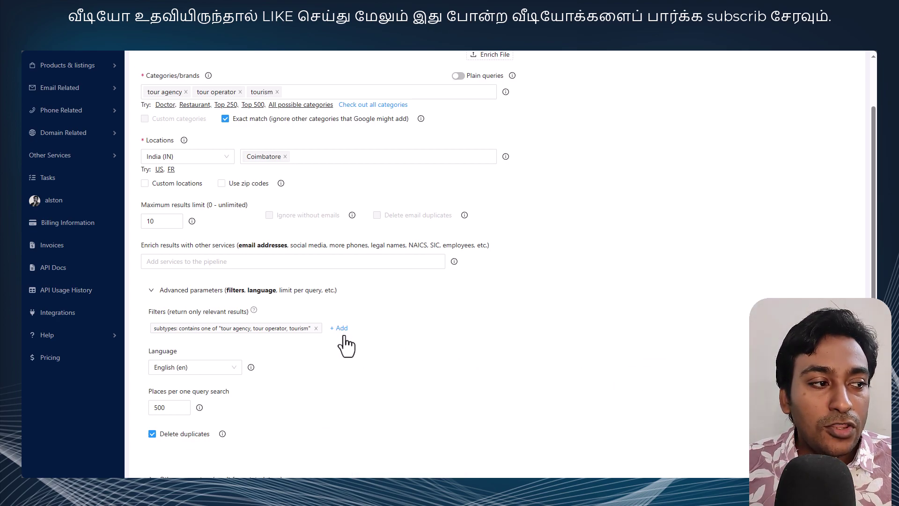
# Examine the available result languages and the places per one query search setting.
pyautogui.scroll(-2, 304, 343)
pyautogui.click(226, 303)
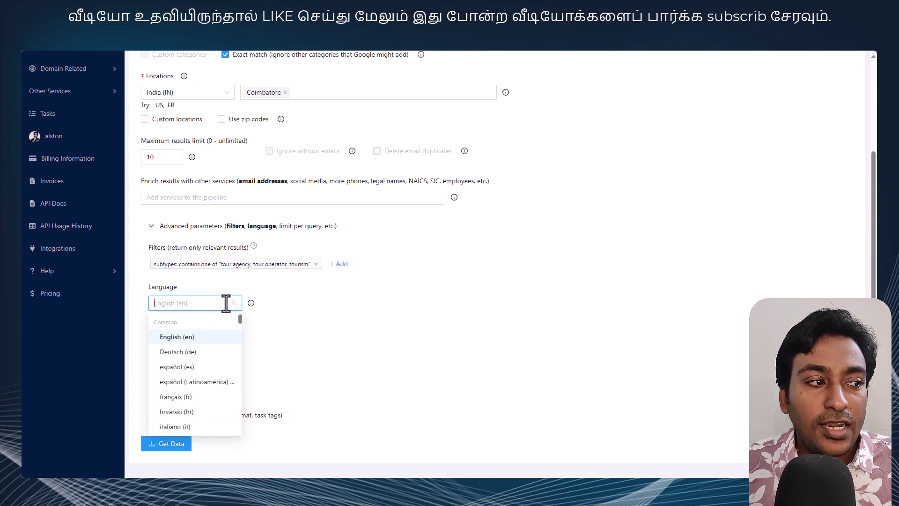
pyautogui.moveTo(240, 319); pyautogui.dragTo(234, 420)
pyautogui.click(301, 336)
pyautogui.click(171, 344)
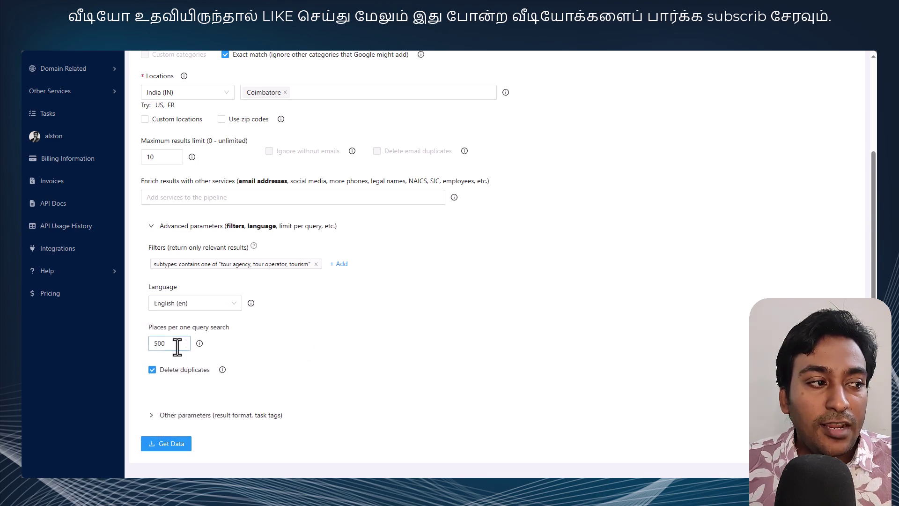
pyautogui.moveTo(200, 347)
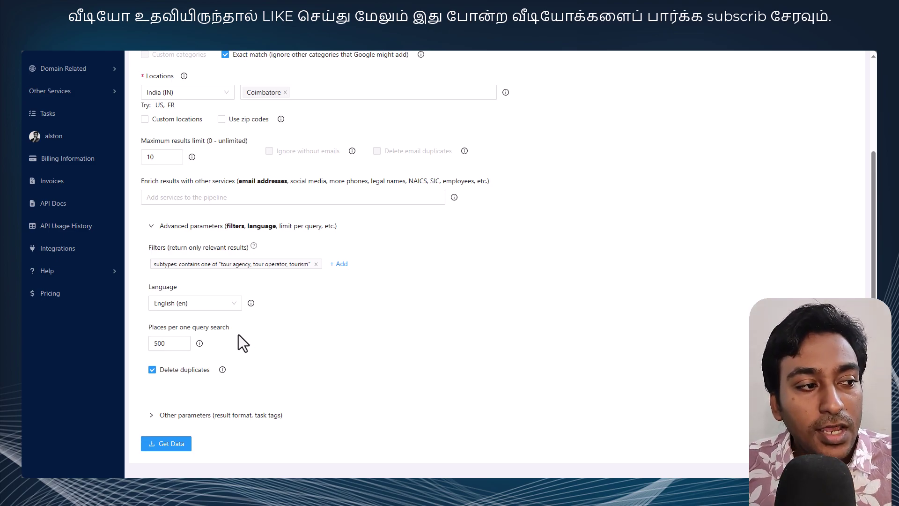
# Expand the other parameters and examine the available result file formats and task tags.
pyautogui.click(182, 415)
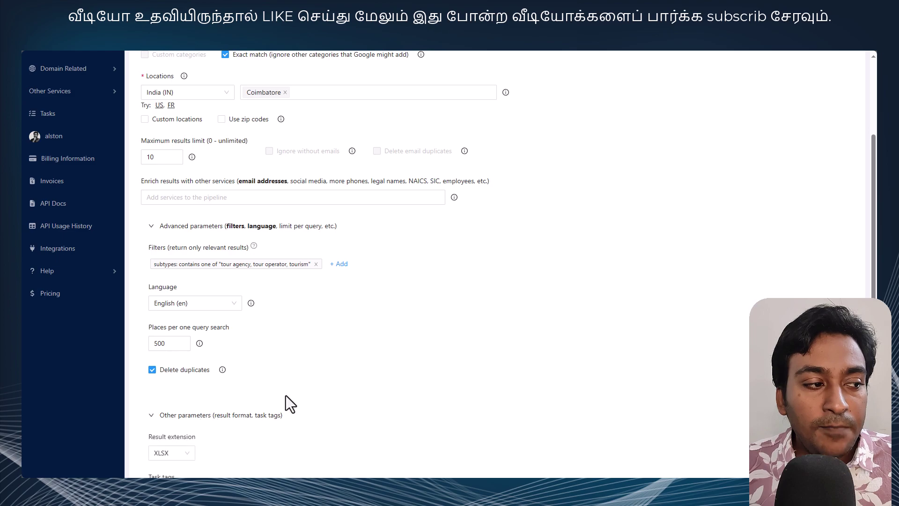
pyautogui.scroll(-3, 337, 383)
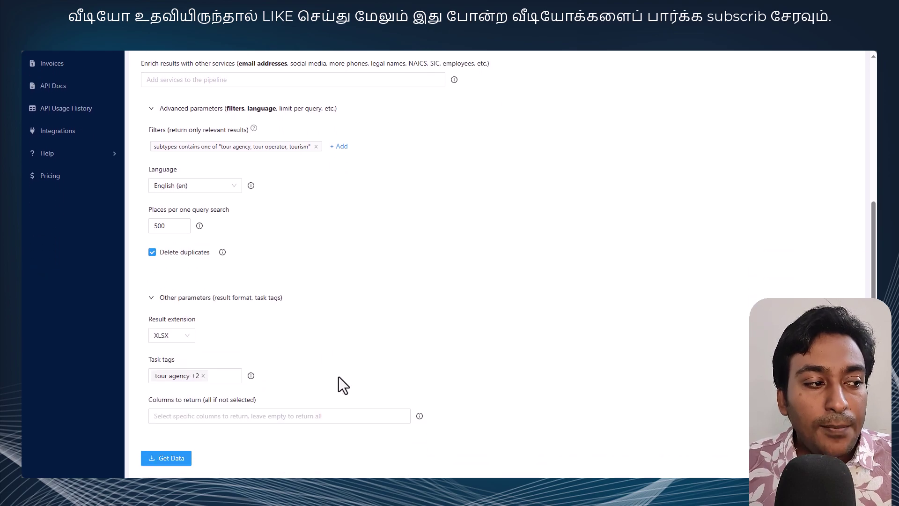
pyautogui.click(191, 327)
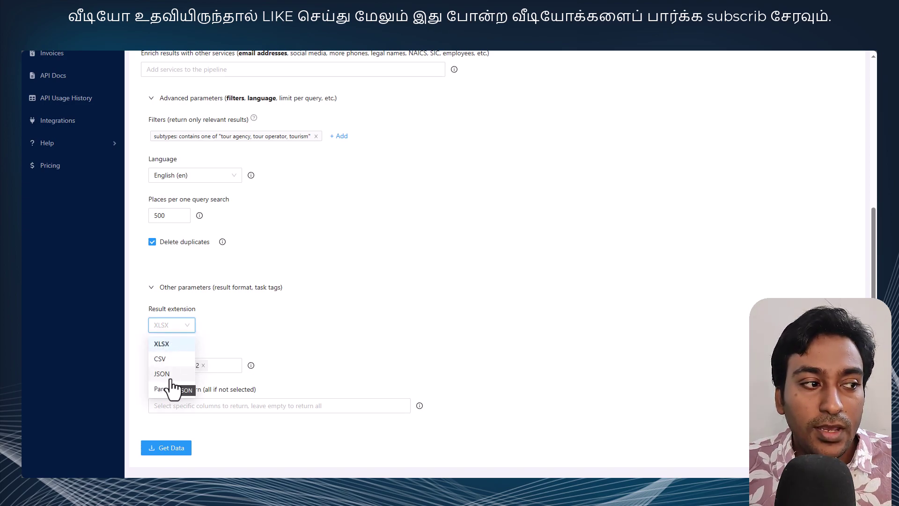
pyautogui.click(294, 348)
pyautogui.click(159, 370)
pyautogui.click(213, 366)
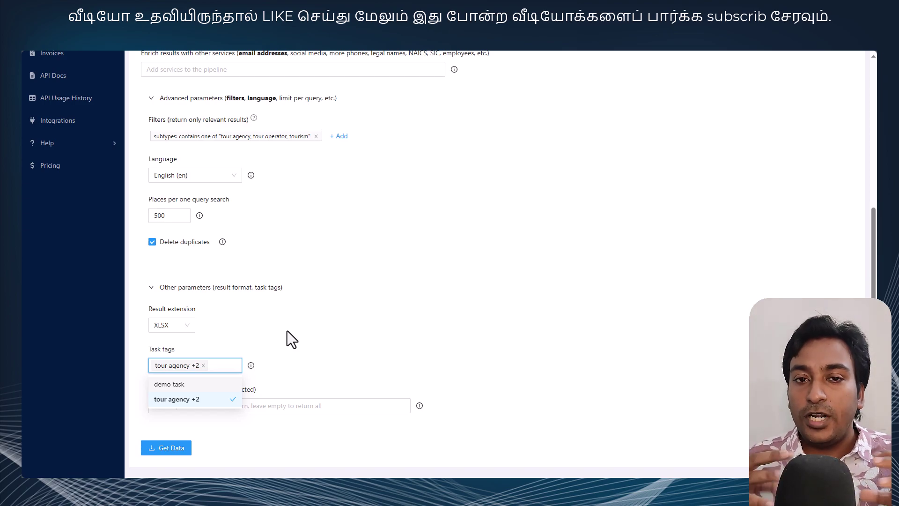
pyautogui.click(308, 307)
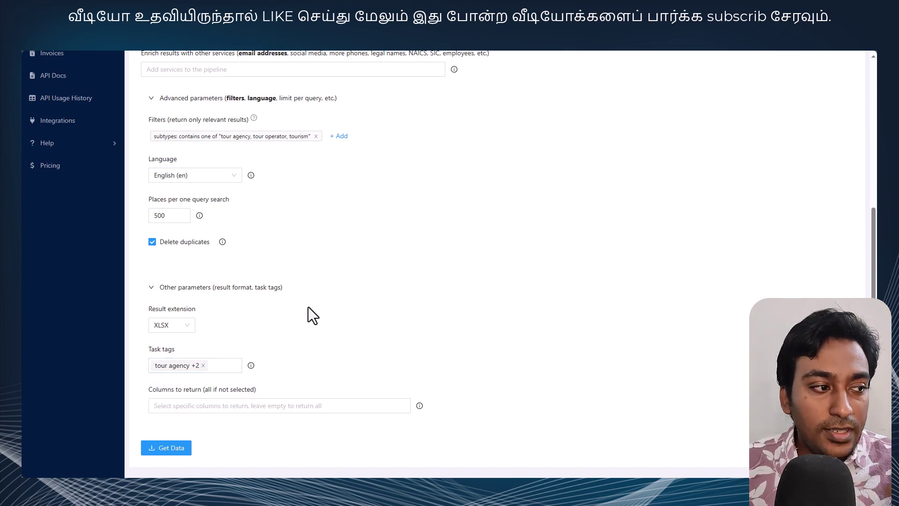
# Browse the list of data columns that can be returned, and close it with no specific columns selected.
pyautogui.scroll(-1, 330, 371)
pyautogui.click(337, 375)
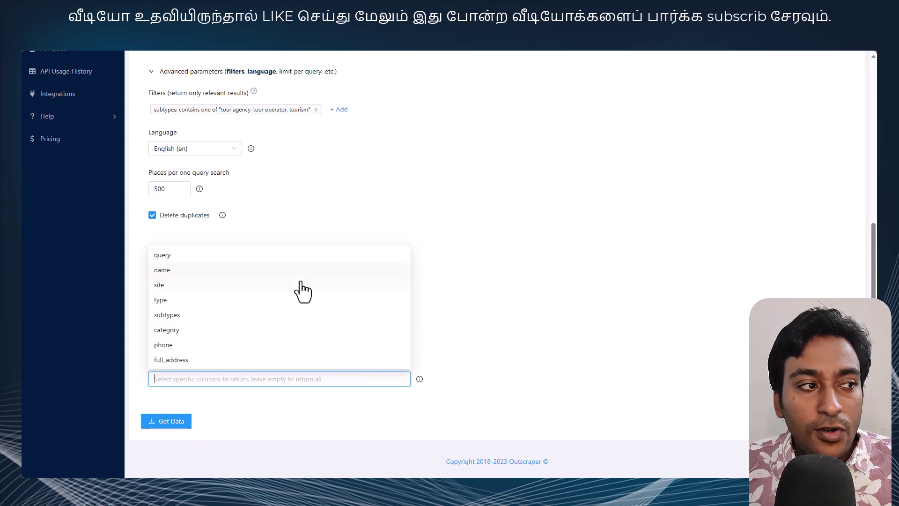
pyautogui.scroll(-2, 293, 297)
pyautogui.scroll(-10, 293, 305)
pyautogui.scroll(8, 293, 306)
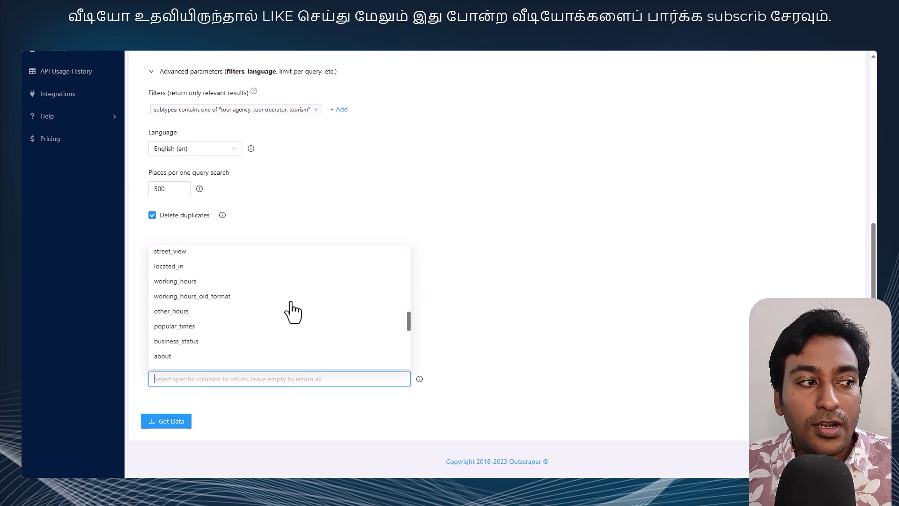
pyautogui.scroll(8, 293, 311)
pyautogui.scroll(-5, 231, 328)
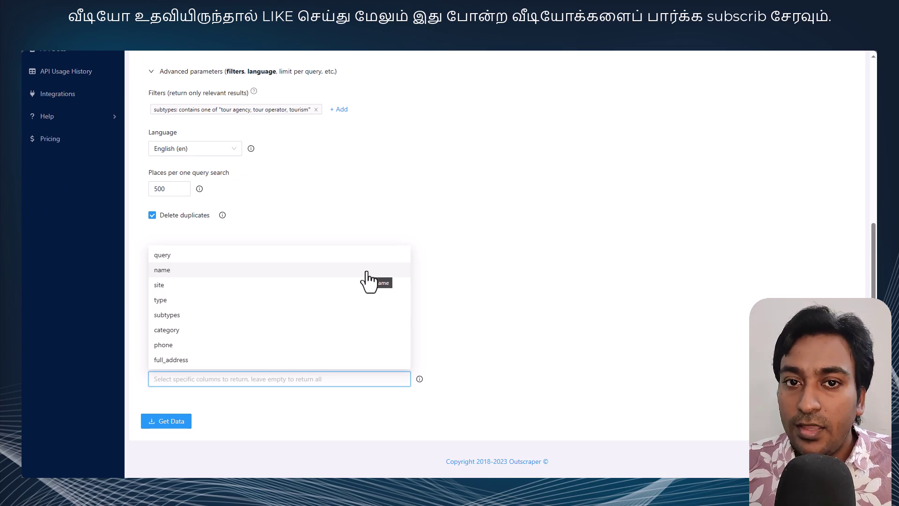
pyautogui.scroll(-6, 341, 314)
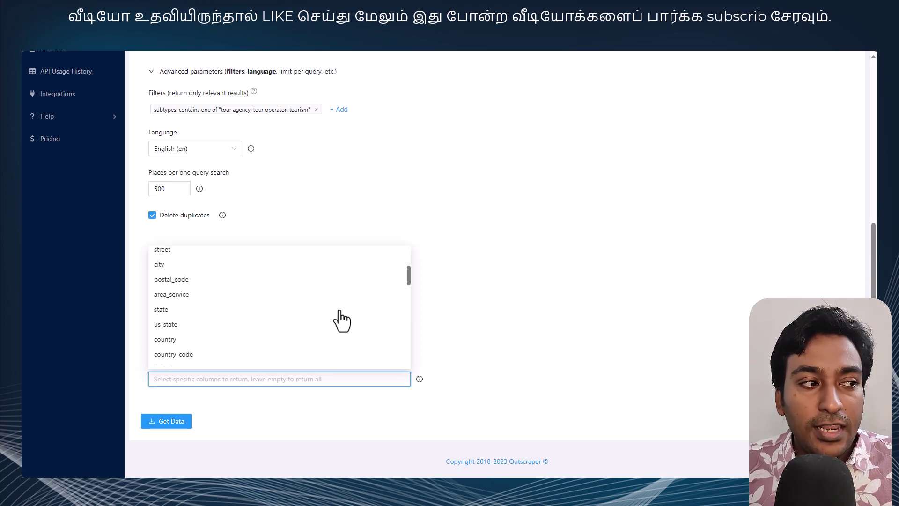
pyautogui.scroll(-10, 340, 319)
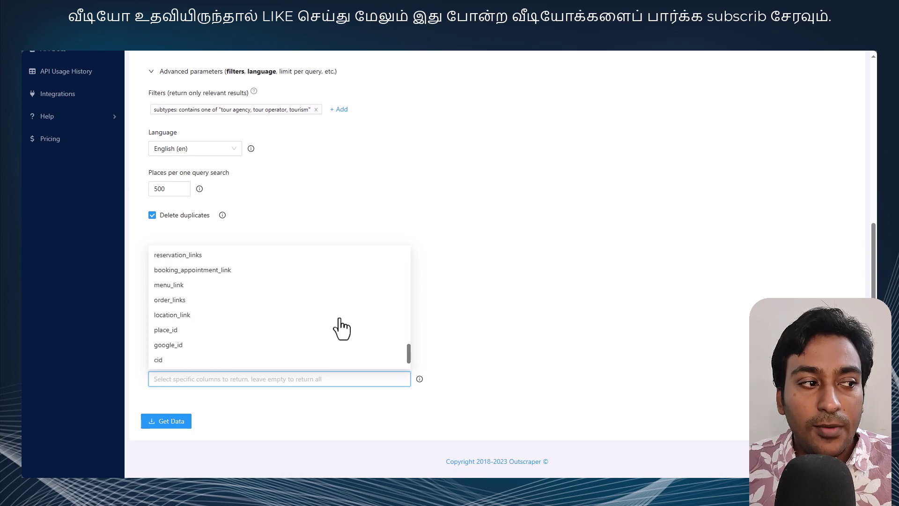
pyautogui.scroll(3, 295, 337)
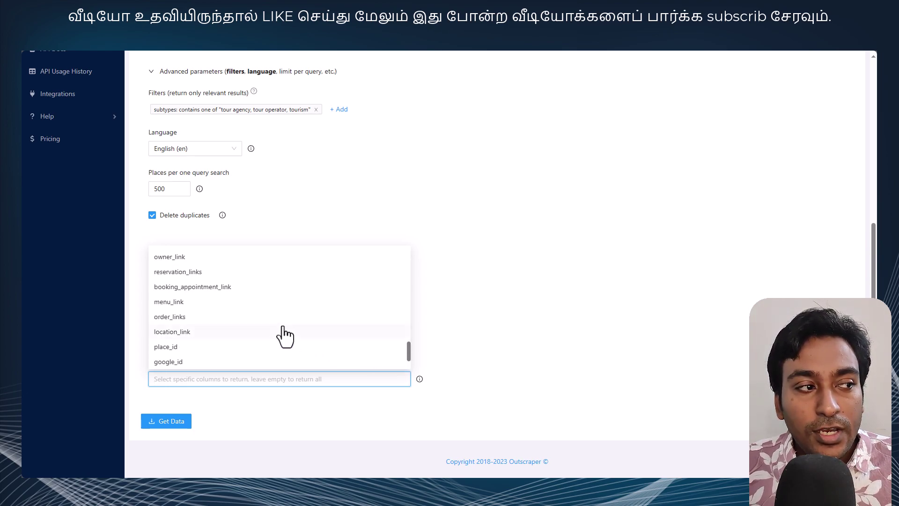
pyautogui.scroll(2, 177, 315)
pyautogui.scroll(5, 216, 364)
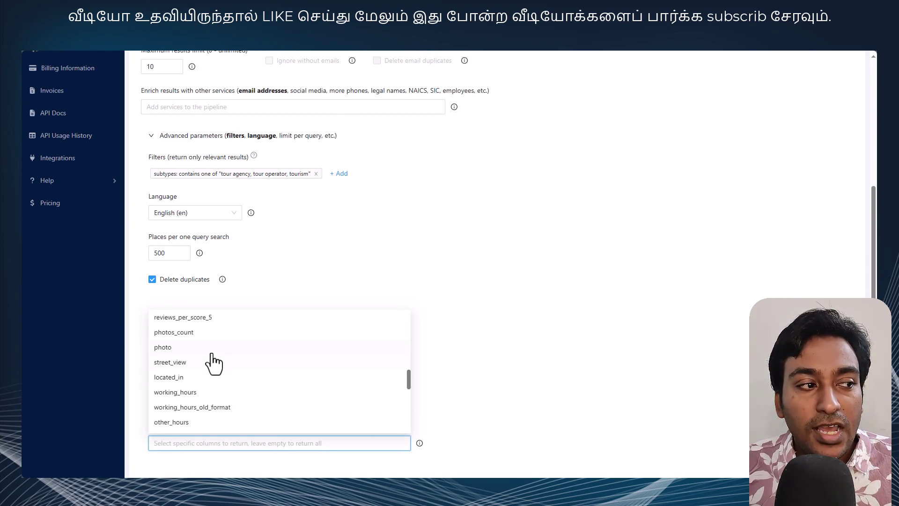
pyautogui.click(485, 342)
pyautogui.scroll(-2, 484, 342)
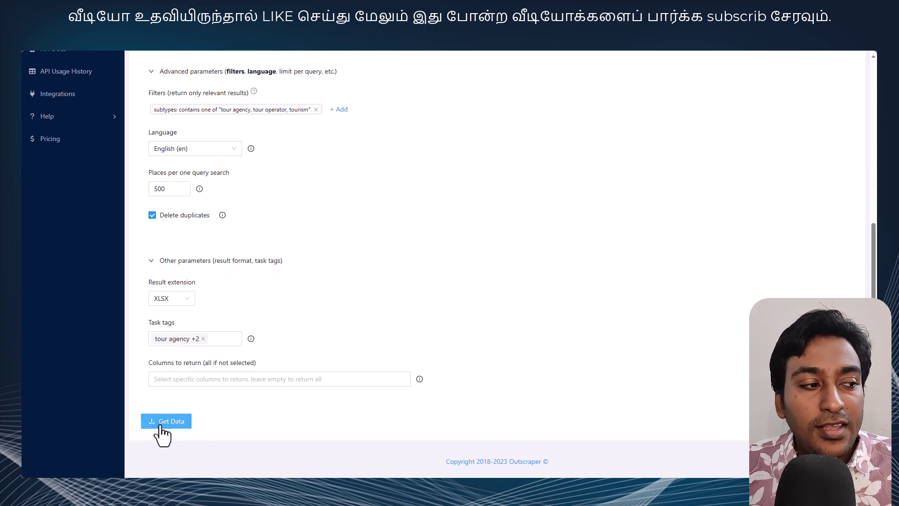
# Request the data, check the tour agency query on Google Maps and the rough estimate, and close the task confirmation without confirming.
pyautogui.scroll(5, 185, 316)
pyautogui.scroll(-5, 191, 378)
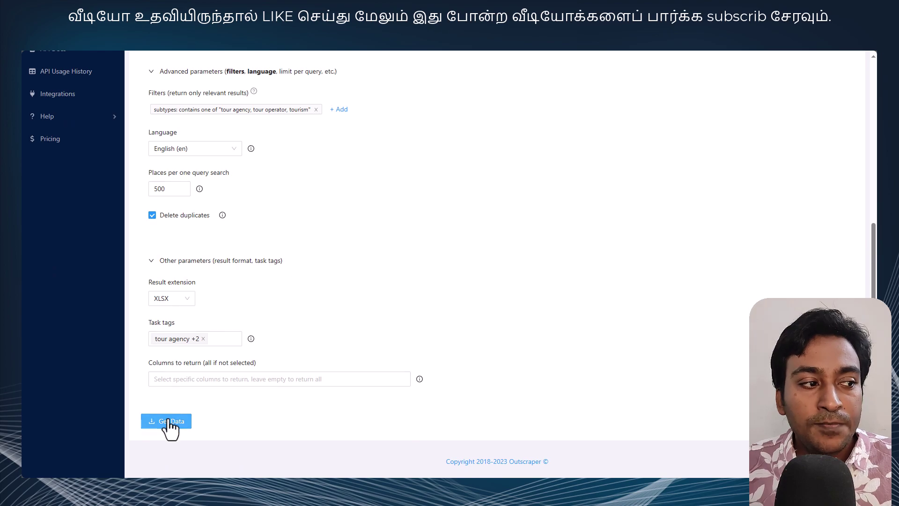
pyautogui.click(187, 421)
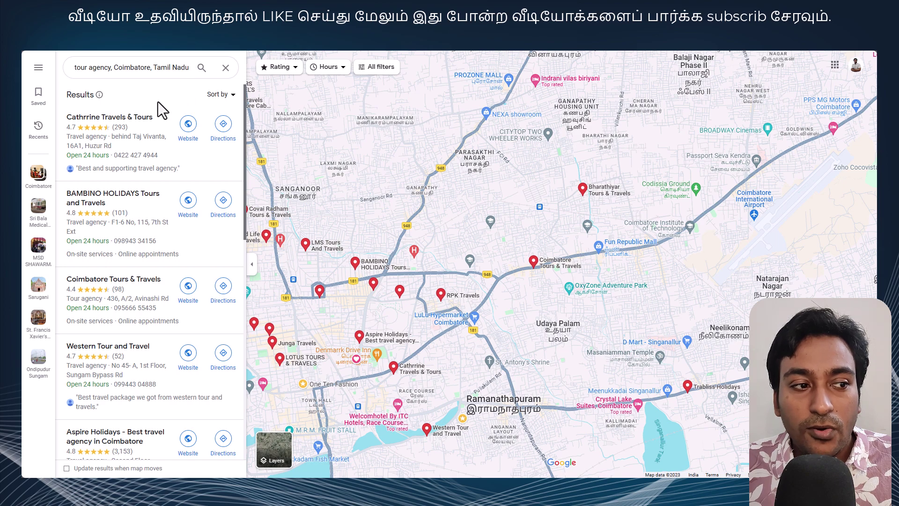
pyautogui.scroll(-6, 147, 171)
pyautogui.click(148, 172)
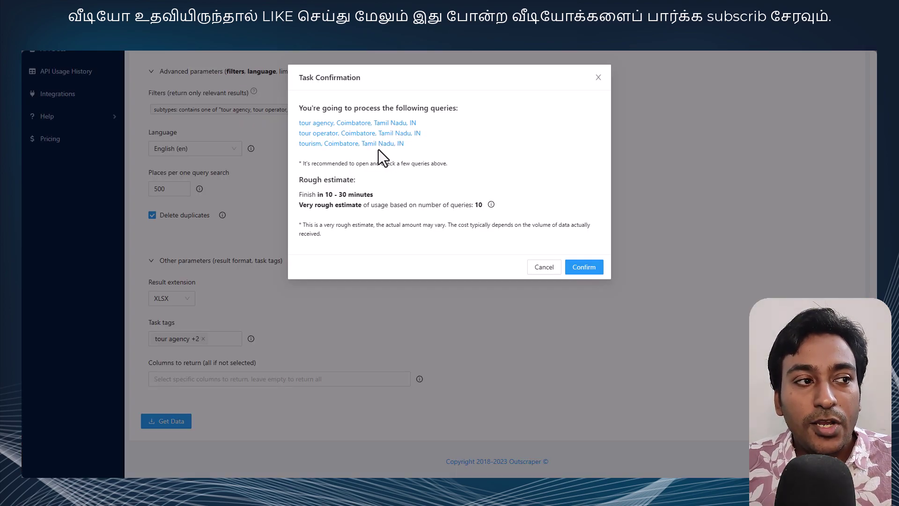
pyautogui.moveTo(296, 190); pyautogui.dragTo(482, 204)
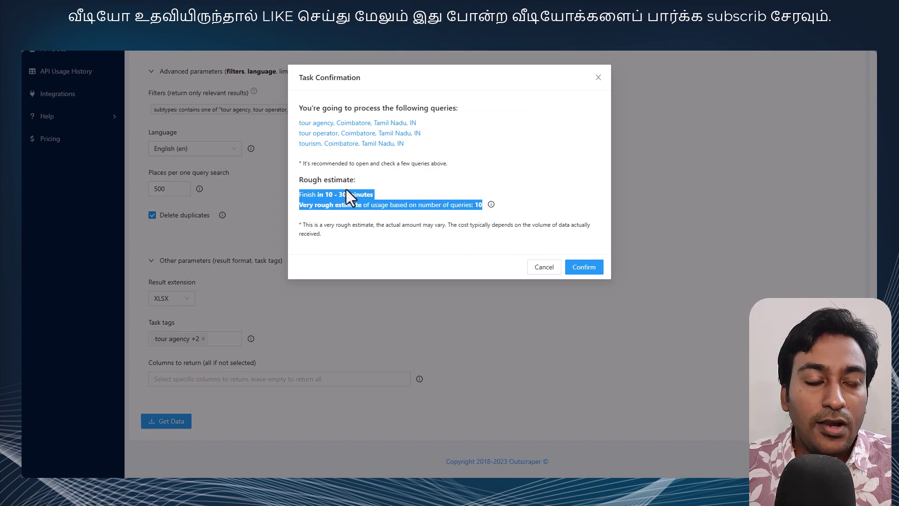
pyautogui.moveTo(352, 205); pyautogui.dragTo(316, 194)
pyautogui.click(316, 194)
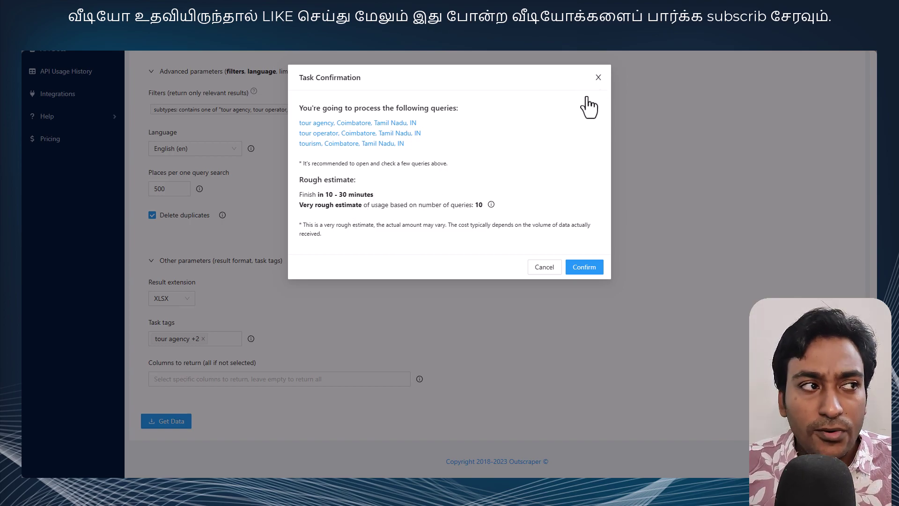
pyautogui.click(597, 78)
# Remove the tour operator and tourism categories from the task, keeping only tour agency.
pyautogui.scroll(5, 394, 184)
pyautogui.click(239, 156)
pyautogui.click(223, 156)
pyautogui.scroll(-6, 469, 286)
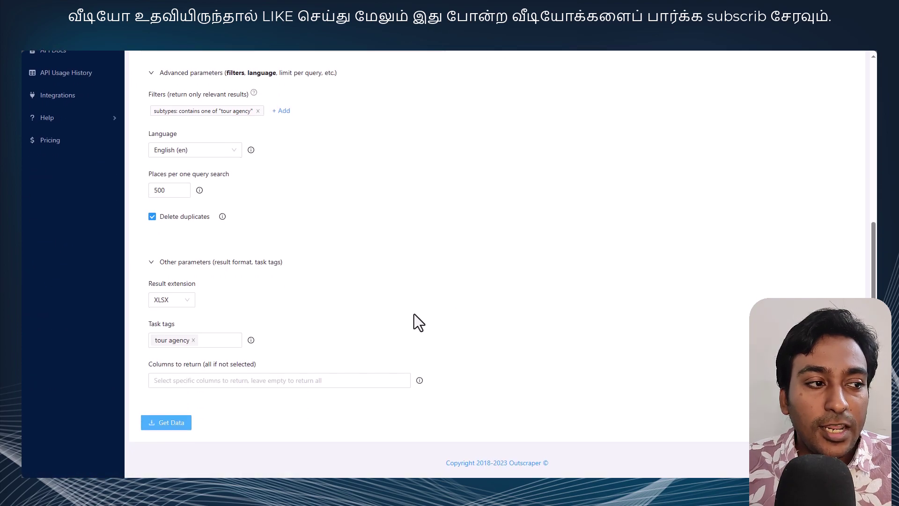
# Submit and confirm the tour agency scraping task, and open the task list to follow its progress.
pyautogui.click(161, 424)
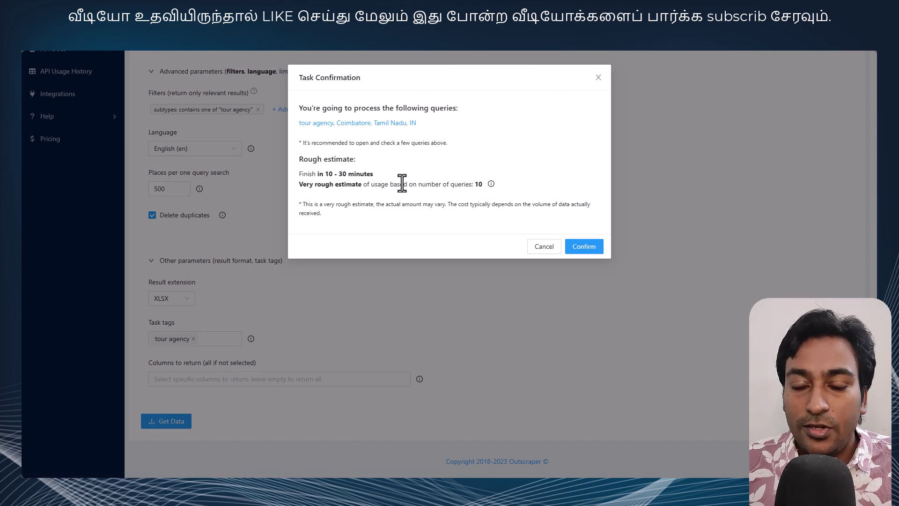
pyautogui.click(584, 248)
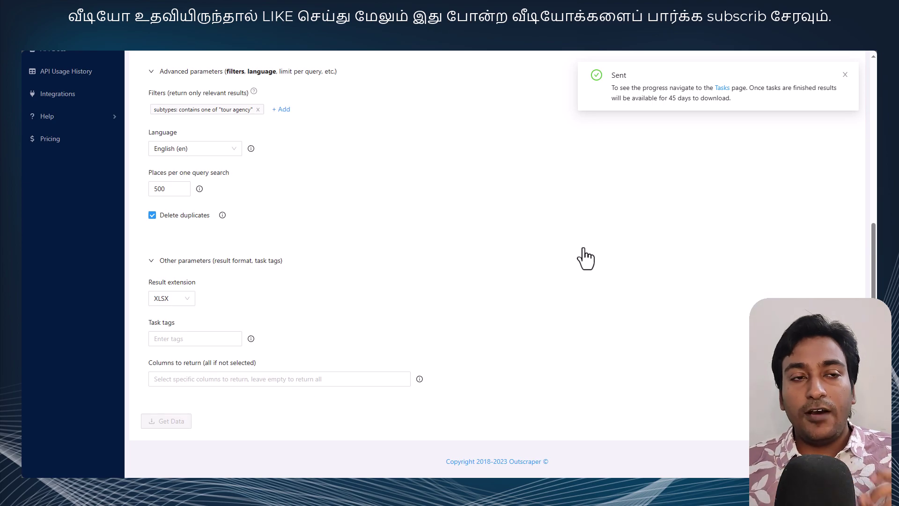
pyautogui.click(721, 88)
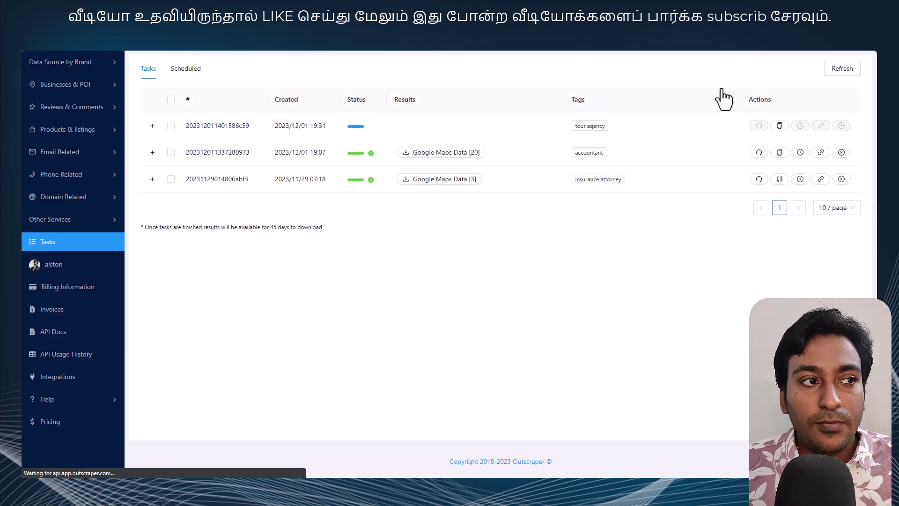
# Examine the scheduling options for the accountant task and close the scheduler without scheduling anything.
pyautogui.moveTo(344, 128)
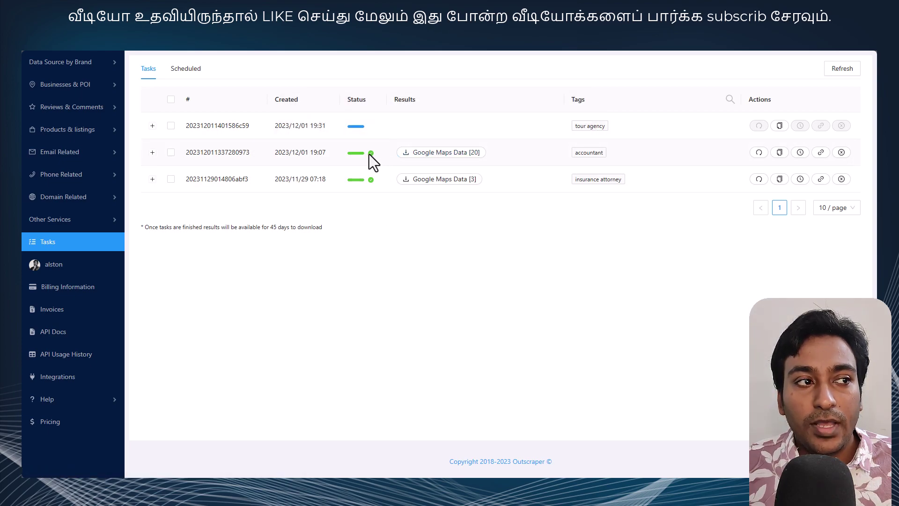
pyautogui.moveTo(456, 160)
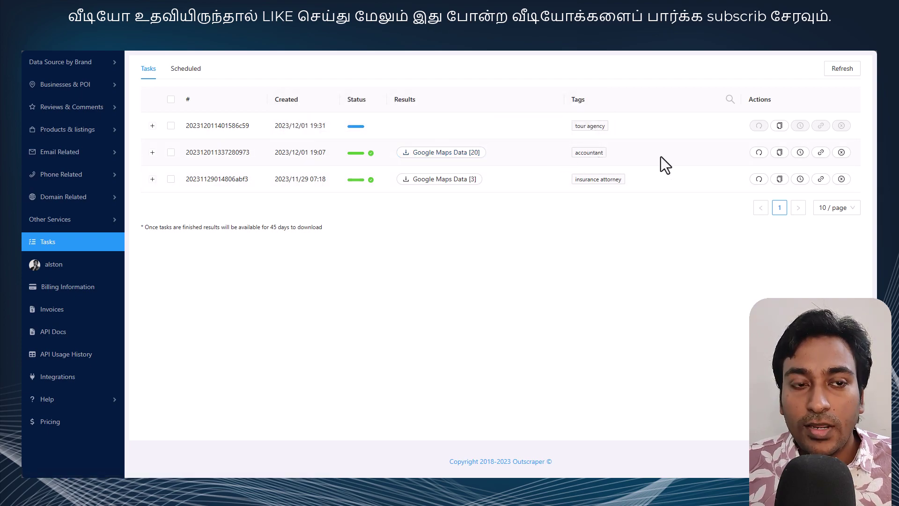
pyautogui.click(799, 153)
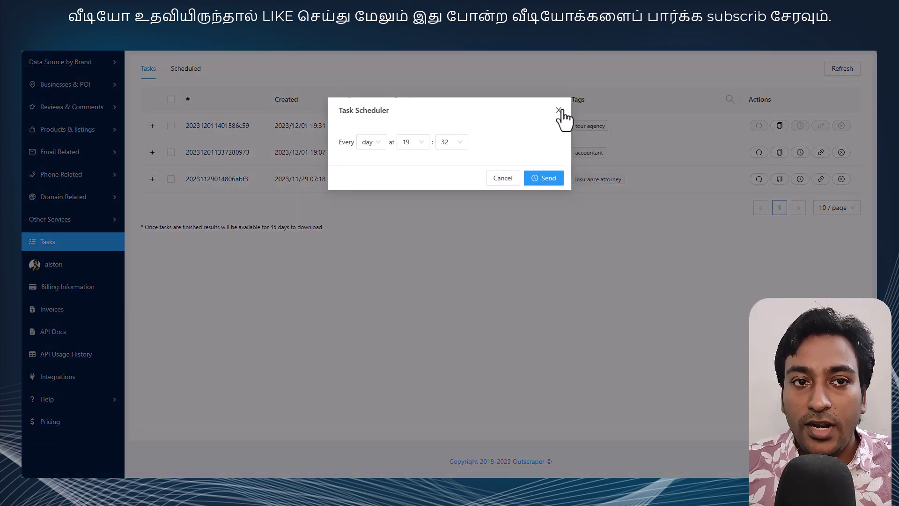
pyautogui.click(558, 111)
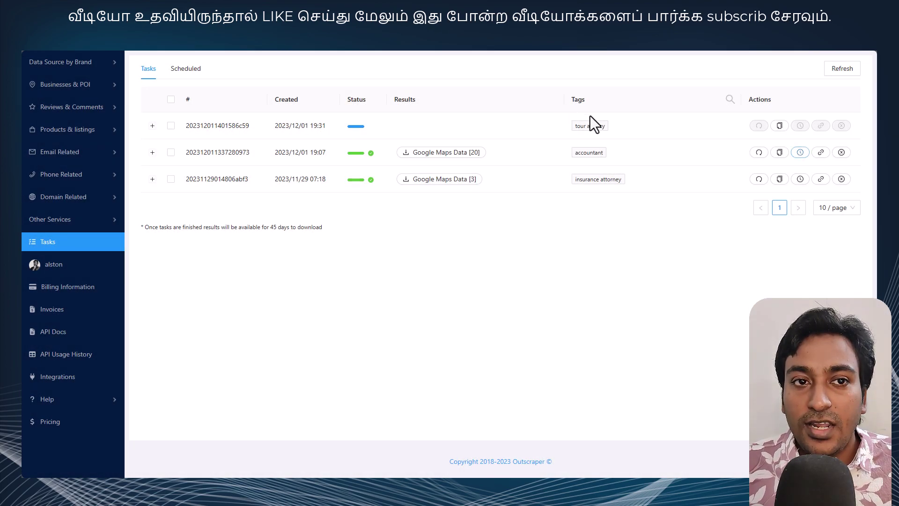
# Copy the accountant task's public link, view the shared result in an InPrivate window, and close that window.
pyautogui.click(820, 152)
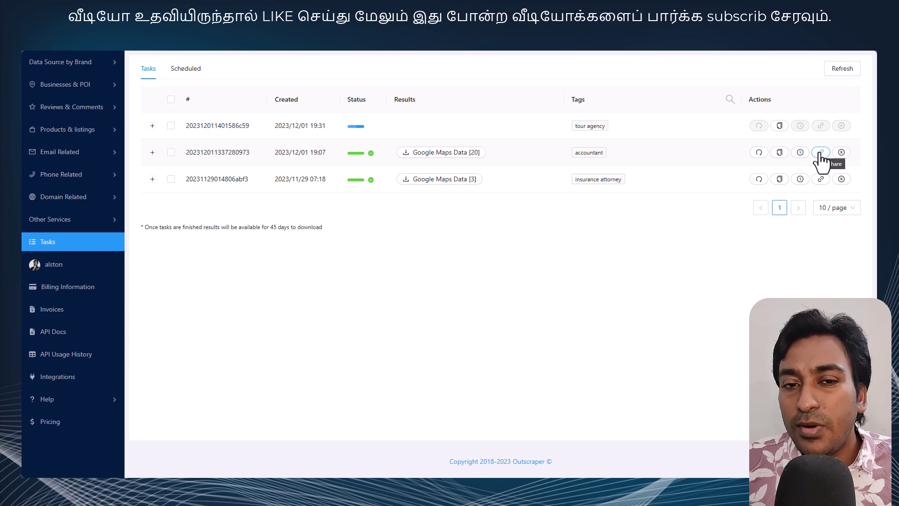
pyautogui.click(821, 152)
pyautogui.click(850, 54)
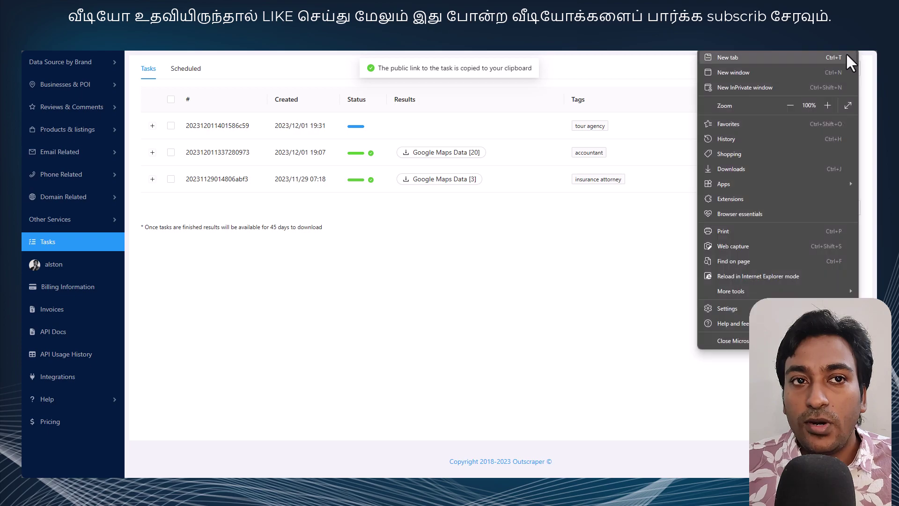
pyautogui.click(812, 89)
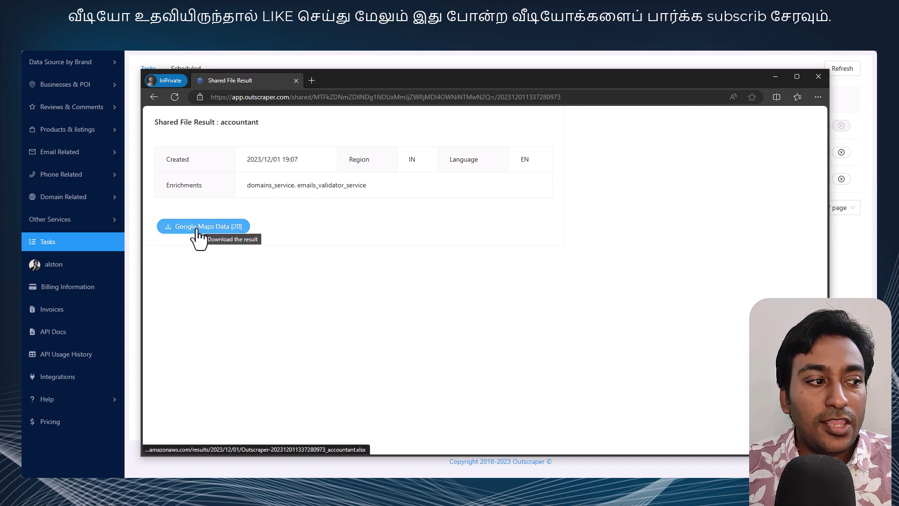
pyautogui.click(814, 77)
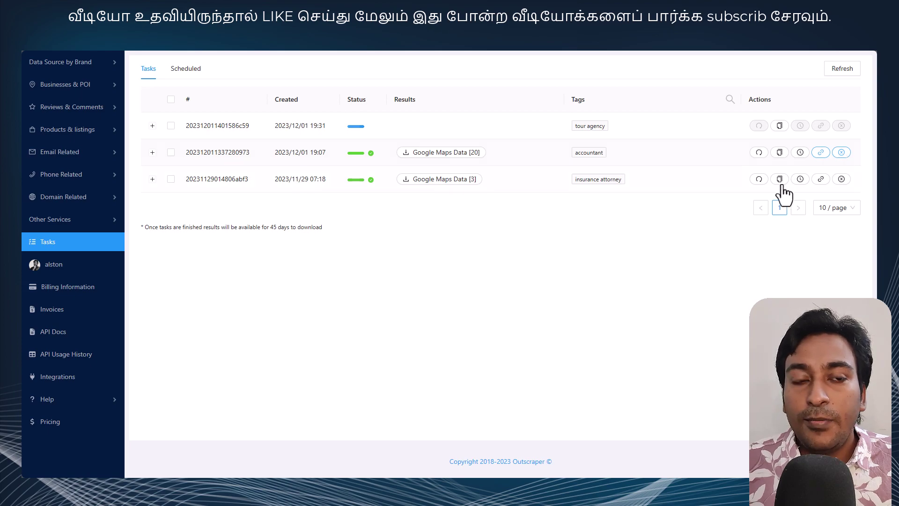
# Refresh the task list, download the tour agency task's Google Maps data, and open the downloaded workbook in Excel.
pyautogui.rightClick(664, 222)
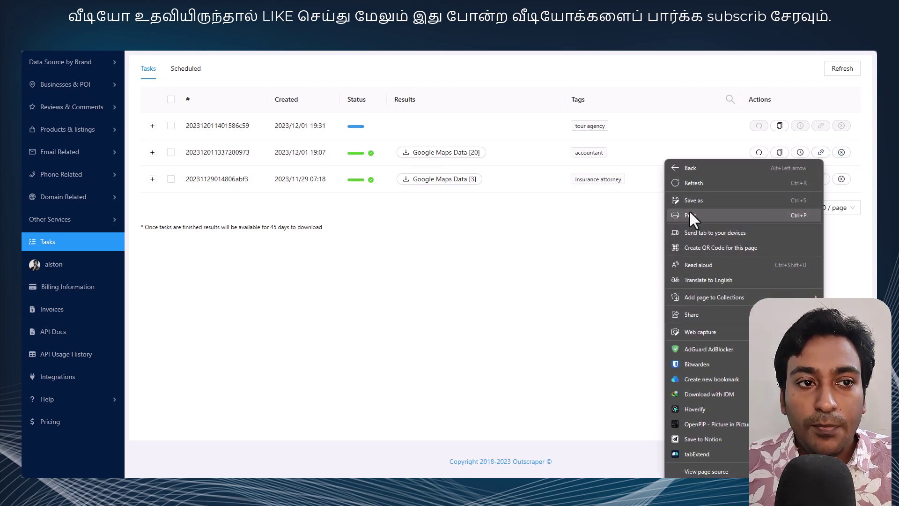
pyautogui.click(703, 179)
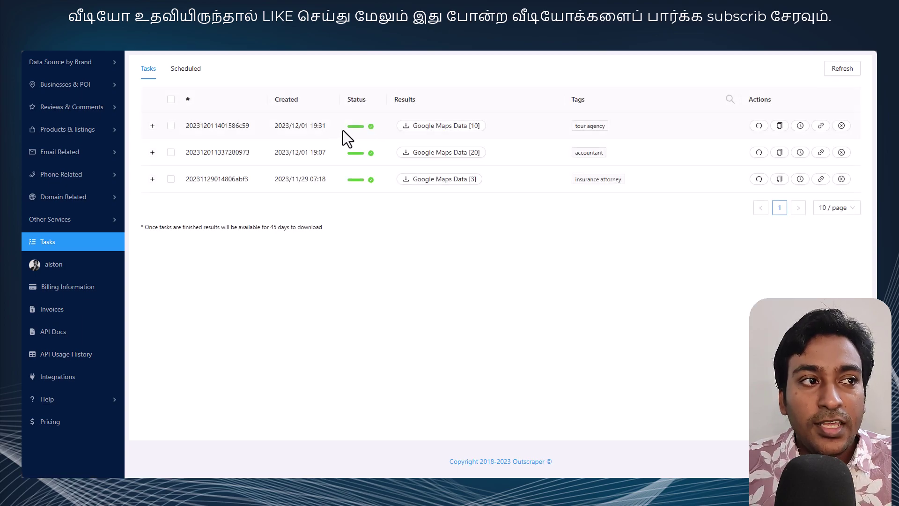
pyautogui.click(421, 132)
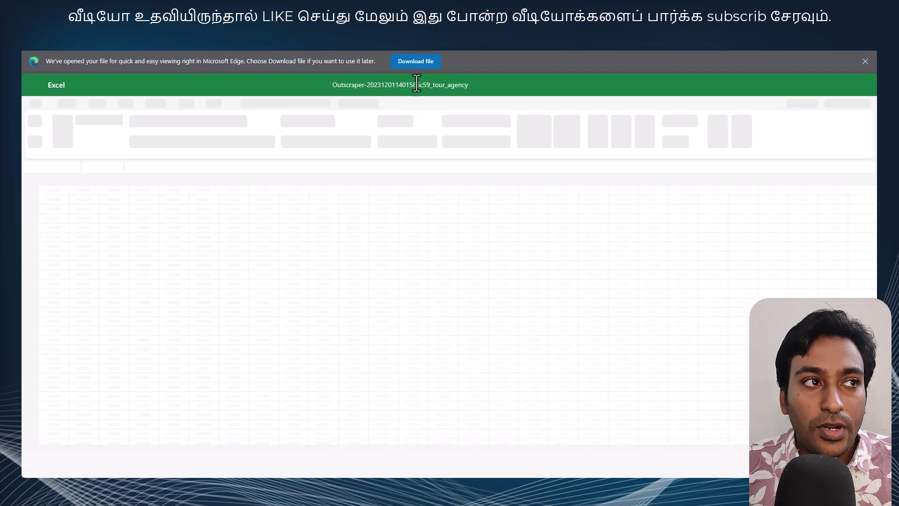
pyautogui.click(415, 62)
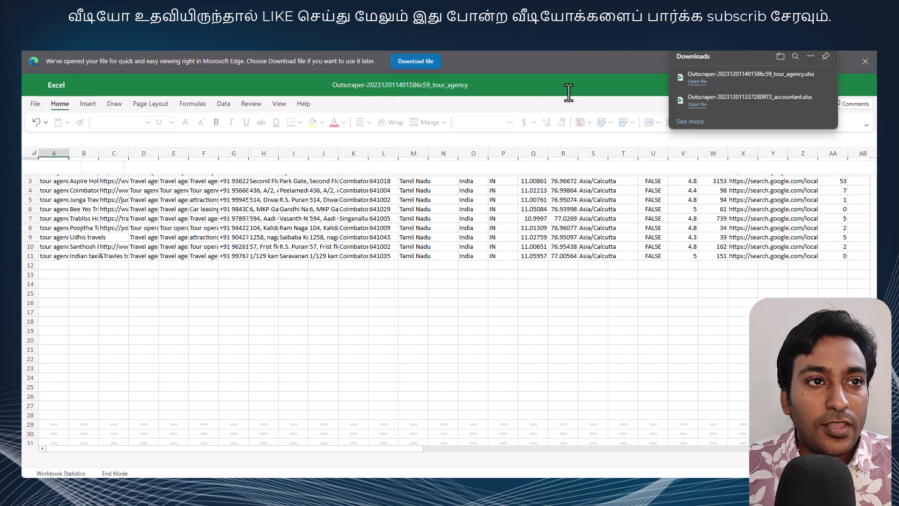
pyautogui.click(739, 86)
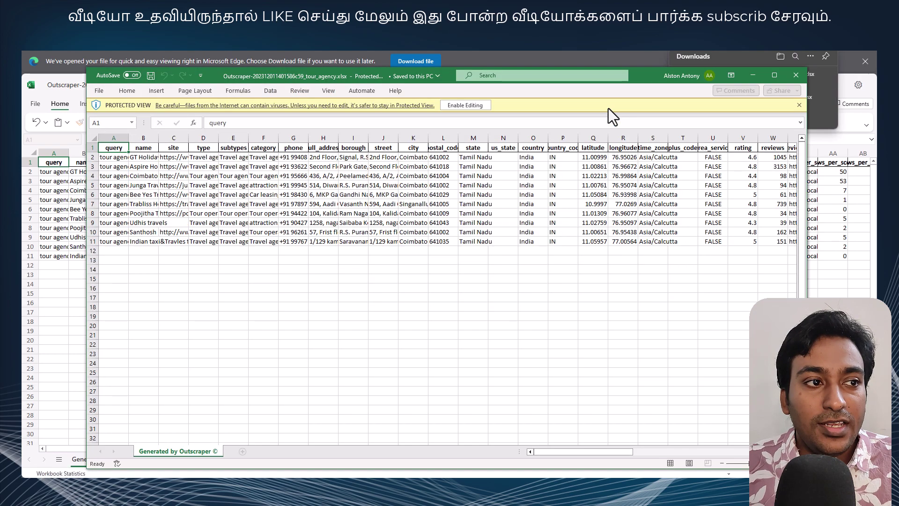
# Widen the query and name columns and go through the column headers from name to full_address.
pyautogui.moveTo(129, 139); pyautogui.dragTo(219, 138)
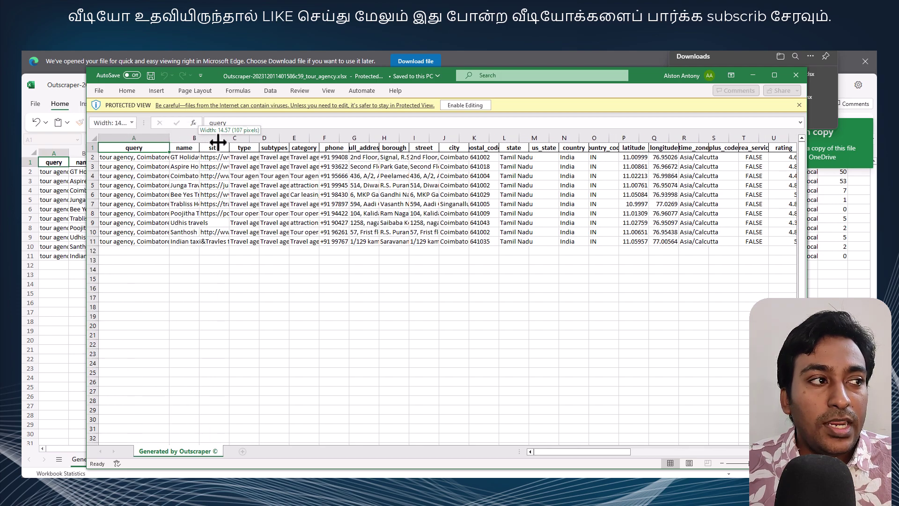
pyautogui.click(201, 148)
pyautogui.click(244, 148)
pyautogui.click(239, 166)
pyautogui.click(262, 148)
pyautogui.click(287, 147)
pyautogui.click(317, 147)
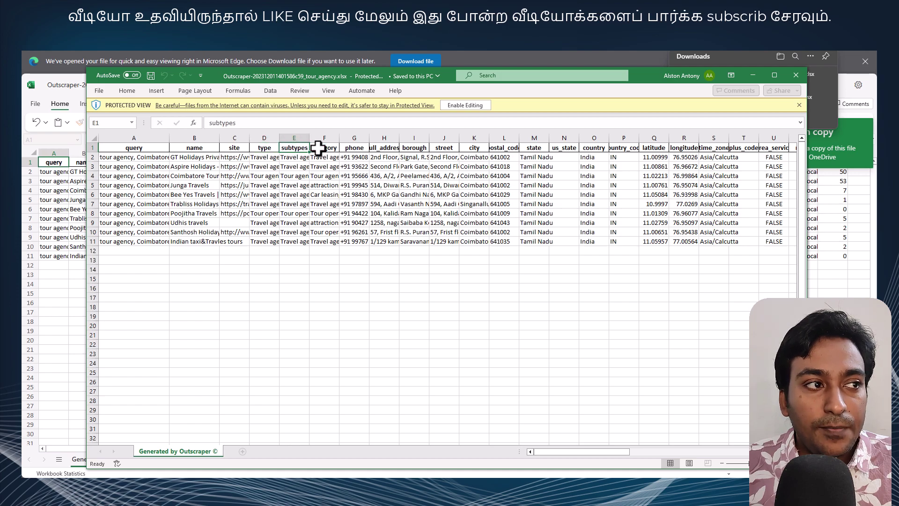
pyautogui.click(362, 148)
pyautogui.click(383, 148)
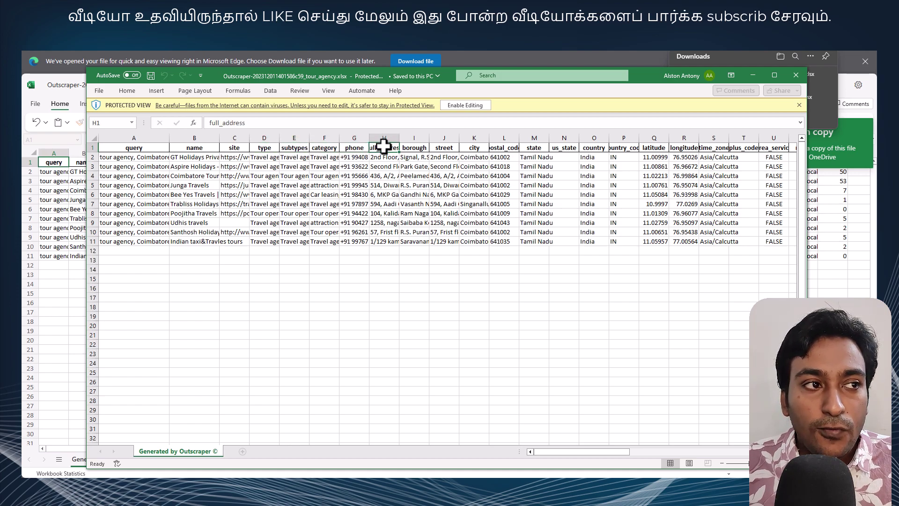
# Go through the address column headers from borough to country_code.
pyautogui.click(404, 147)
pyautogui.click(455, 147)
pyautogui.click(467, 147)
pyautogui.click(506, 146)
pyautogui.click(536, 147)
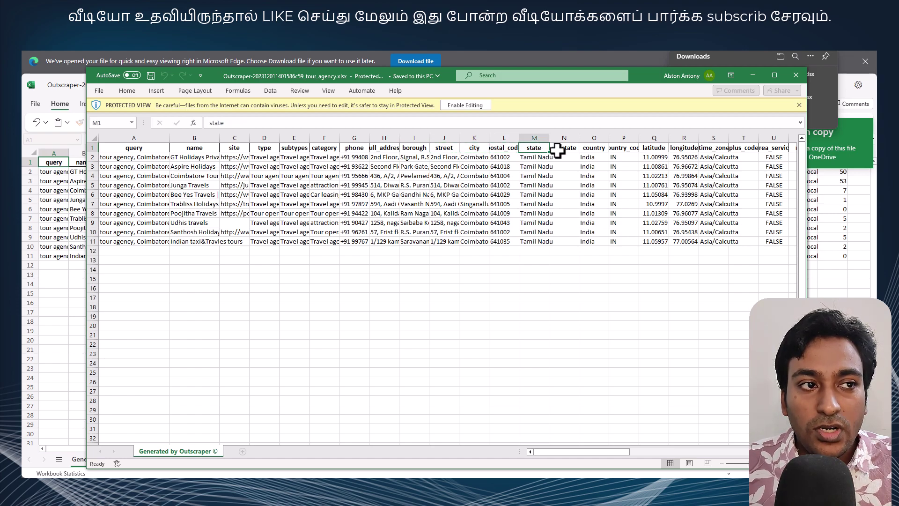
pyautogui.click(592, 147)
pyautogui.click(624, 147)
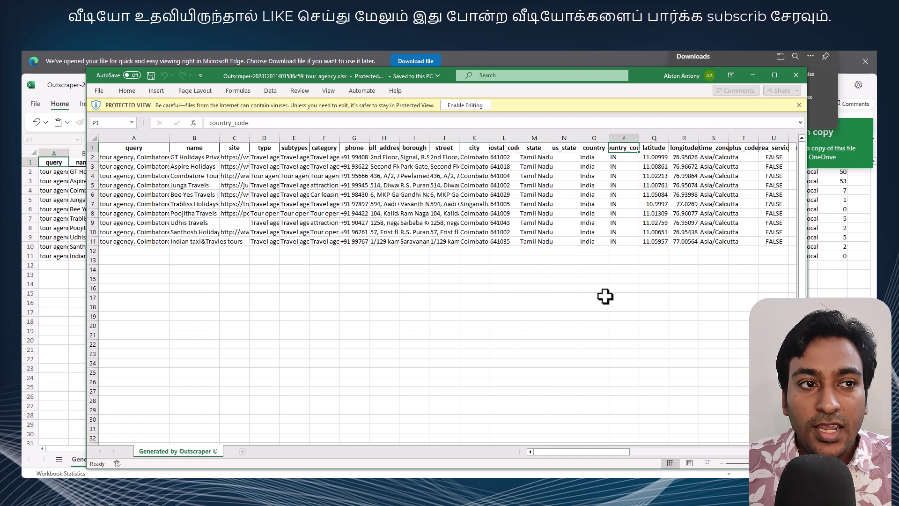
# Examine the location and review column headers from latitude to reviews_tags, including rating, reviews and reviews_link.
pyautogui.hscroll(4, 572, 448)
pyautogui.click(484, 146)
pyautogui.click(508, 147)
pyautogui.click(539, 147)
pyautogui.click(568, 146)
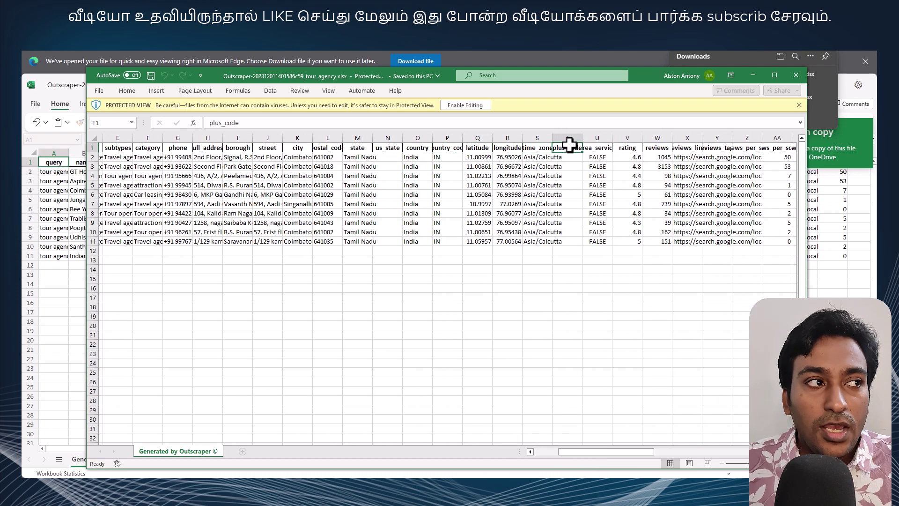
pyautogui.click(599, 147)
pyautogui.click(631, 147)
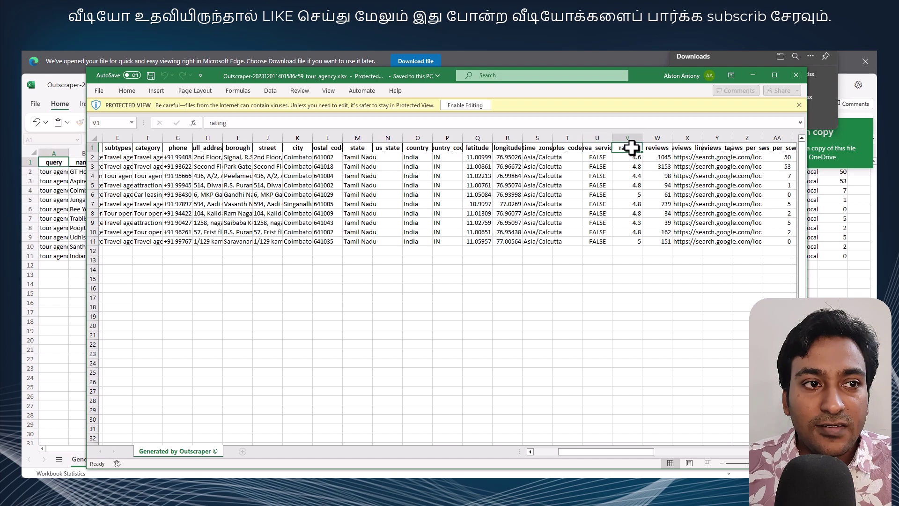
pyautogui.click(654, 148)
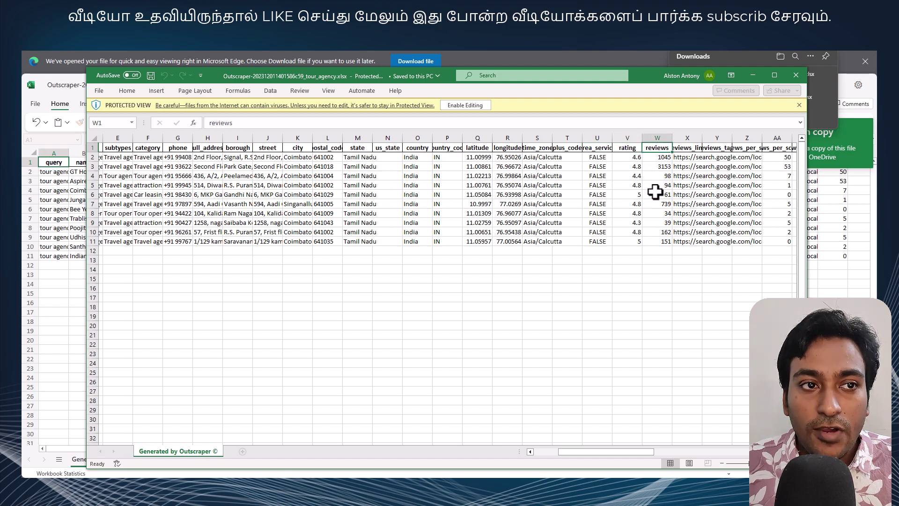
pyautogui.click(687, 146)
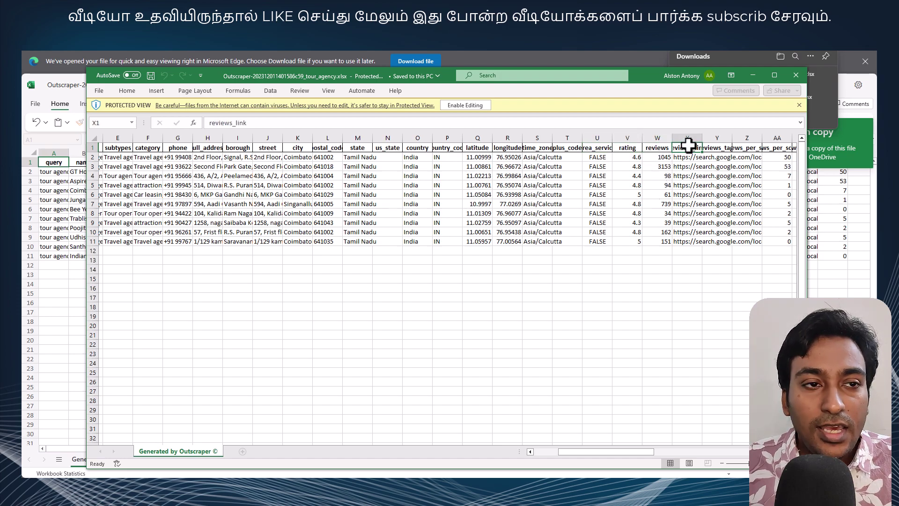
pyautogui.click(711, 147)
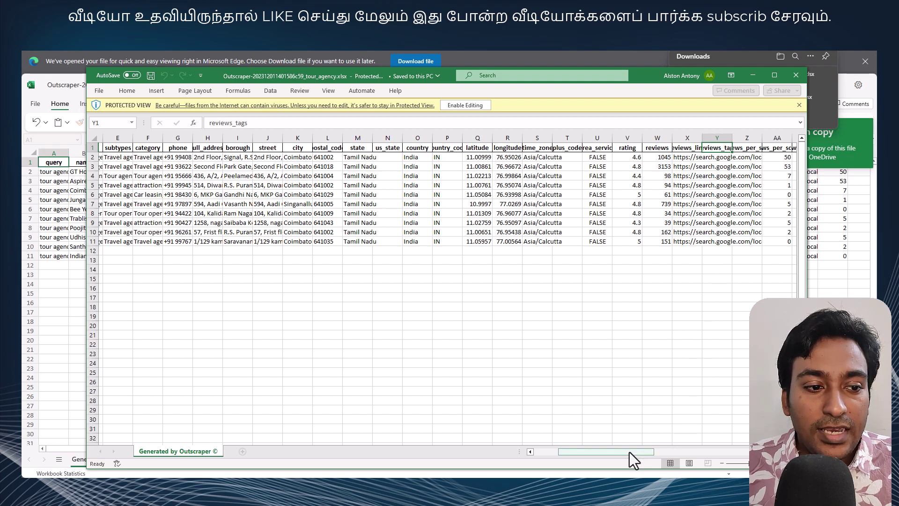
# Examine the column headers from reviews_per_score_1 to reviews_per_score_5 and photos_count.
pyautogui.hscroll(5, 597, 330)
pyautogui.click(512, 148)
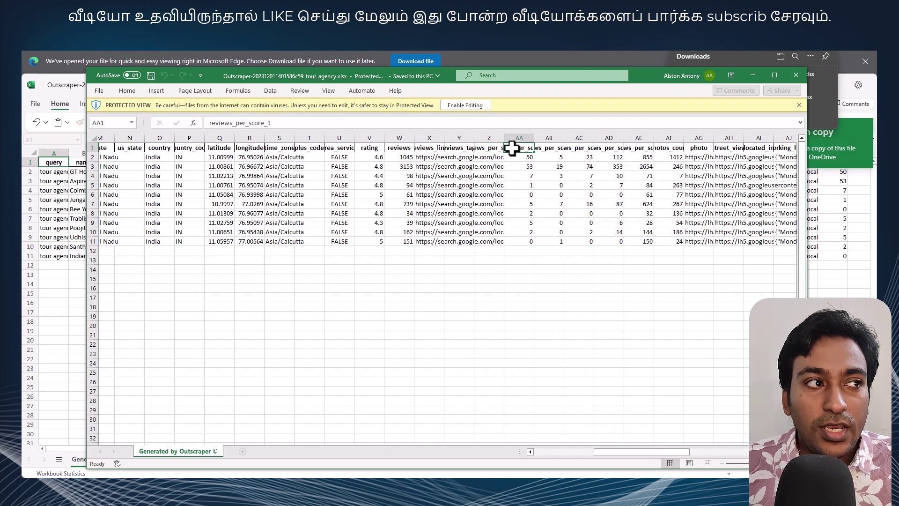
pyautogui.click(548, 148)
pyautogui.click(576, 147)
pyautogui.click(610, 149)
pyautogui.click(636, 148)
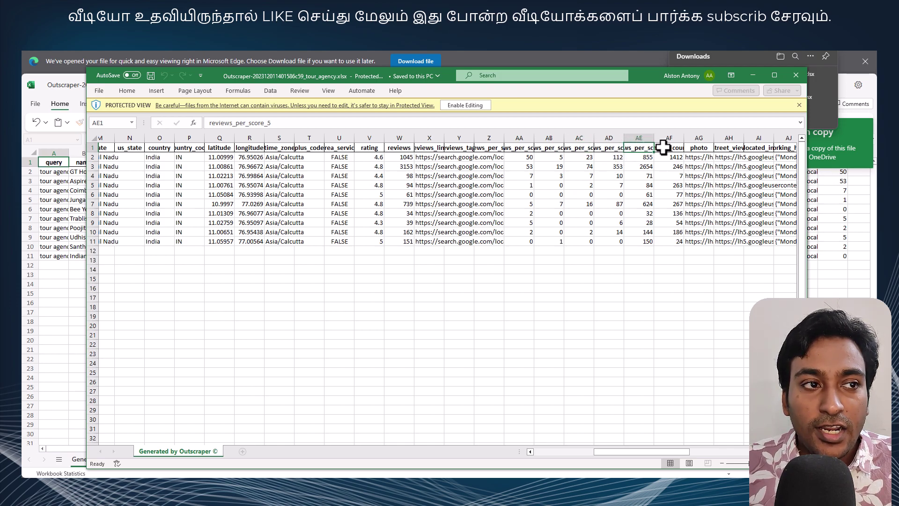
pyautogui.click(663, 148)
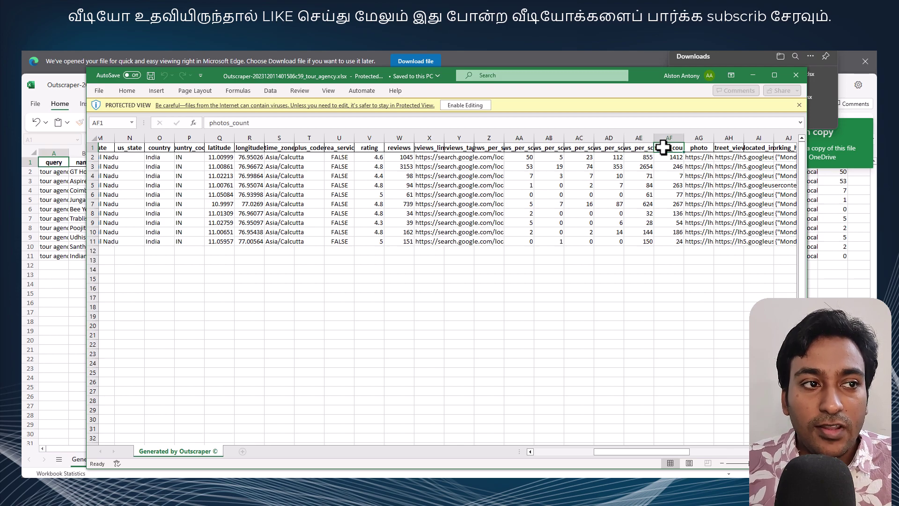
# Go through the column headers from photo to located_in, including street_view.
pyautogui.moveTo(644, 452); pyautogui.dragTo(698, 454)
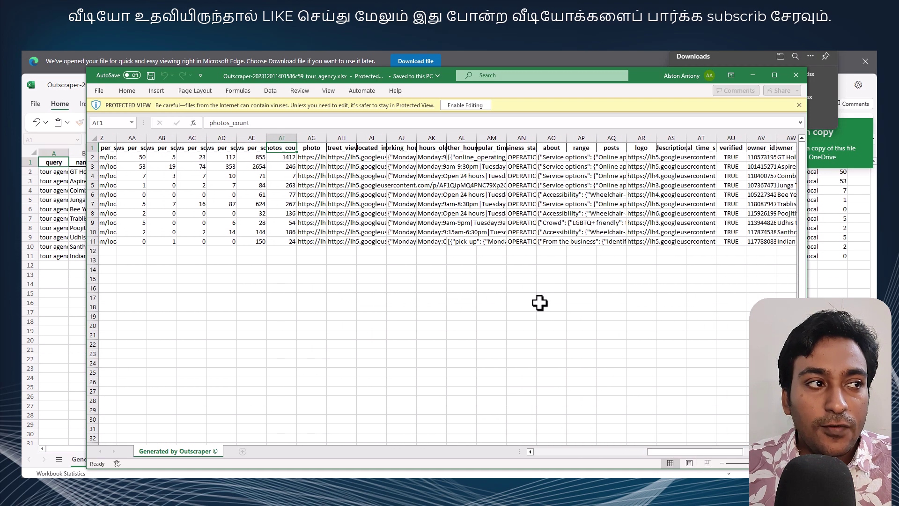
pyautogui.click(316, 146)
pyautogui.click(343, 146)
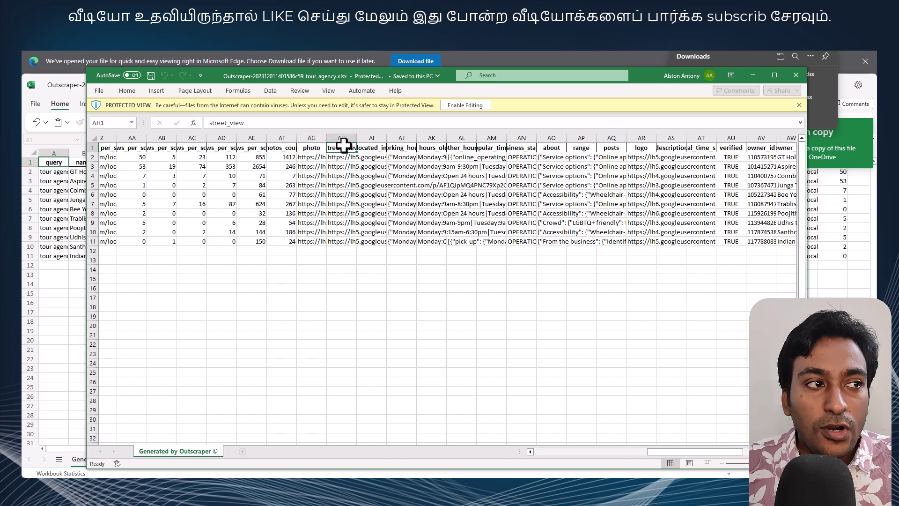
pyautogui.click(367, 148)
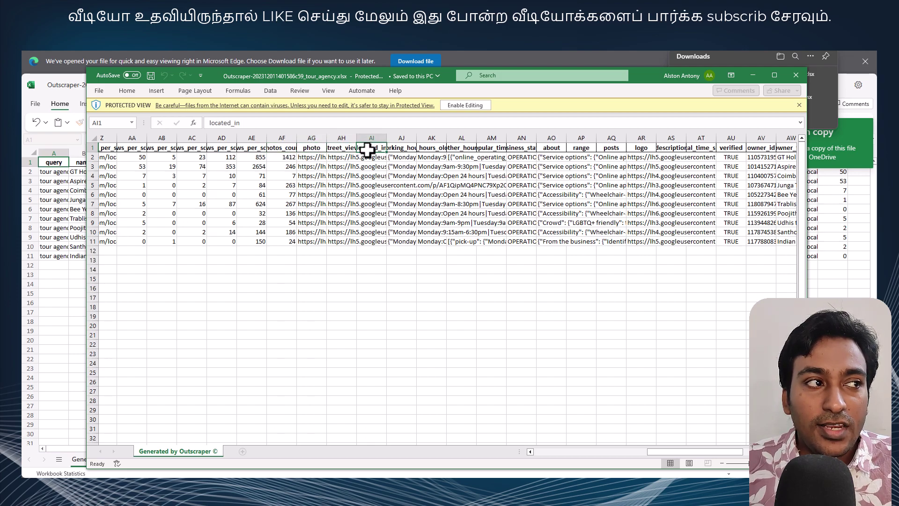
# Widen the working_hours and working_hours_old_format columns to read the opening hours listed for the agencies.
pyautogui.click(408, 148)
pyautogui.click(402, 160)
pyautogui.moveTo(403, 160); pyautogui.dragTo(403, 241)
pyautogui.moveTo(417, 137); pyautogui.dragTo(522, 238)
# Examine the column headers from other_hours to range, including business_status and about.
pyautogui.click(579, 148)
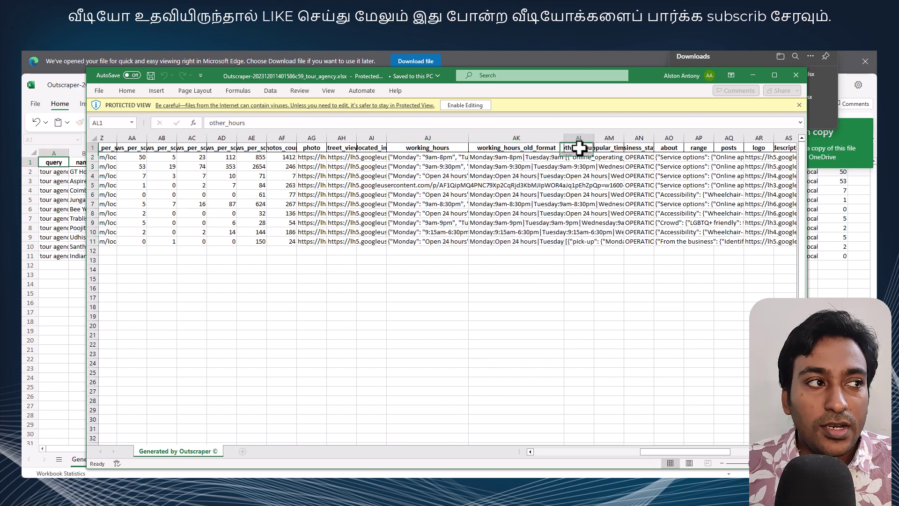
pyautogui.click(606, 148)
pyautogui.click(632, 148)
pyautogui.click(659, 148)
pyautogui.click(707, 148)
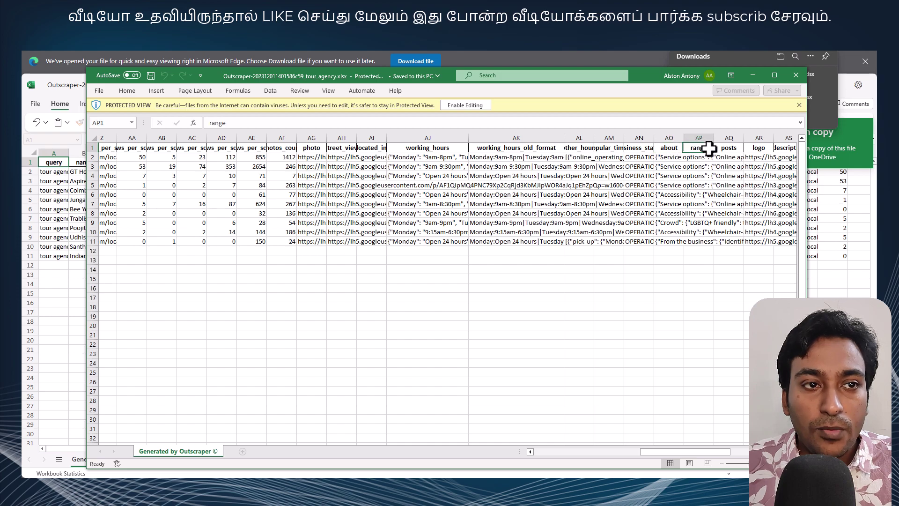
# Go through the column headers posts, logo, description and typical_time_spent.
pyautogui.moveTo(723, 456); pyautogui.dragTo(767, 456)
pyautogui.click(395, 148)
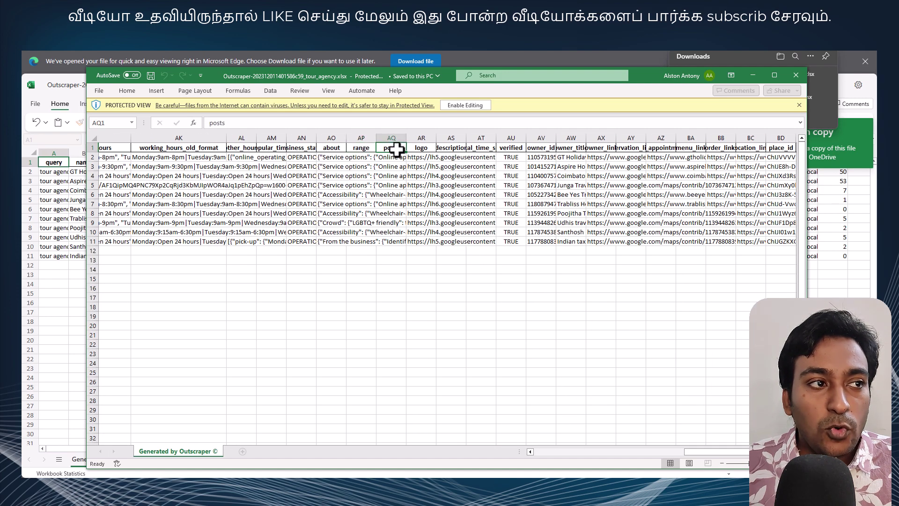
pyautogui.click(424, 148)
pyautogui.click(453, 149)
pyautogui.click(482, 148)
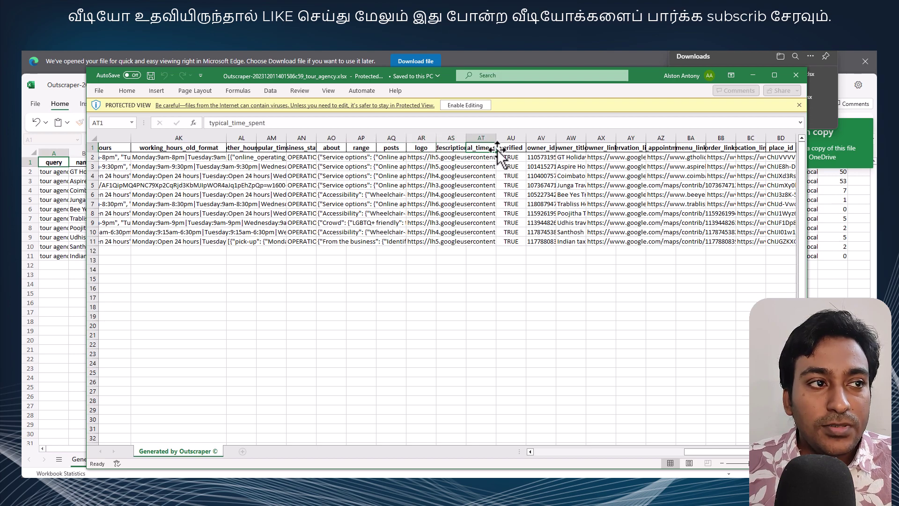
# Examine the verified column header and the owner headers from owner_id to owner_link.
pyautogui.click(515, 149)
pyautogui.click(535, 149)
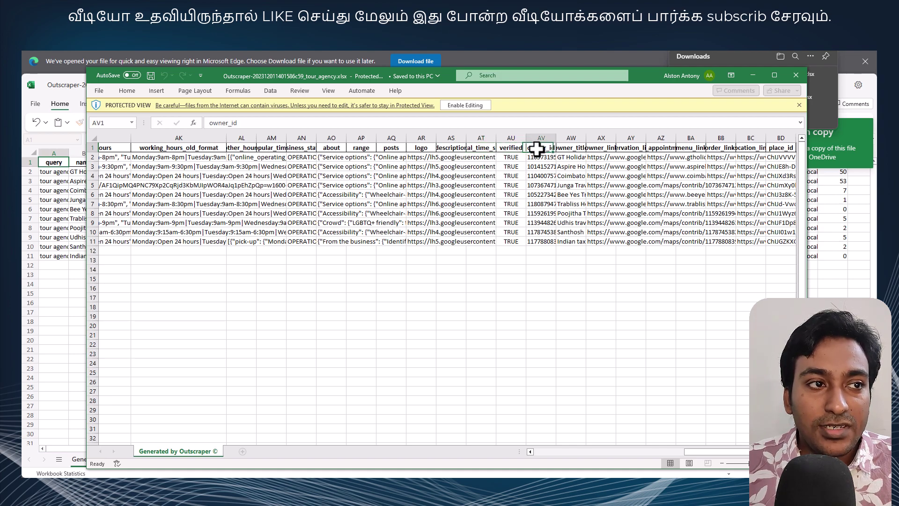
pyautogui.click(571, 149)
pyautogui.click(594, 149)
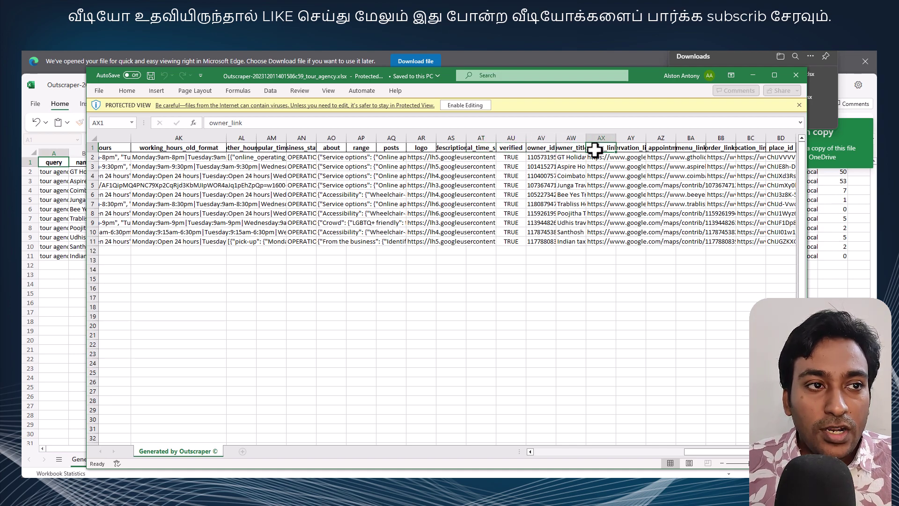
# Go through the link column headers that follow owner_link, including menu_link, up to location_link.
pyautogui.click(630, 149)
pyautogui.click(665, 149)
pyautogui.click(690, 149)
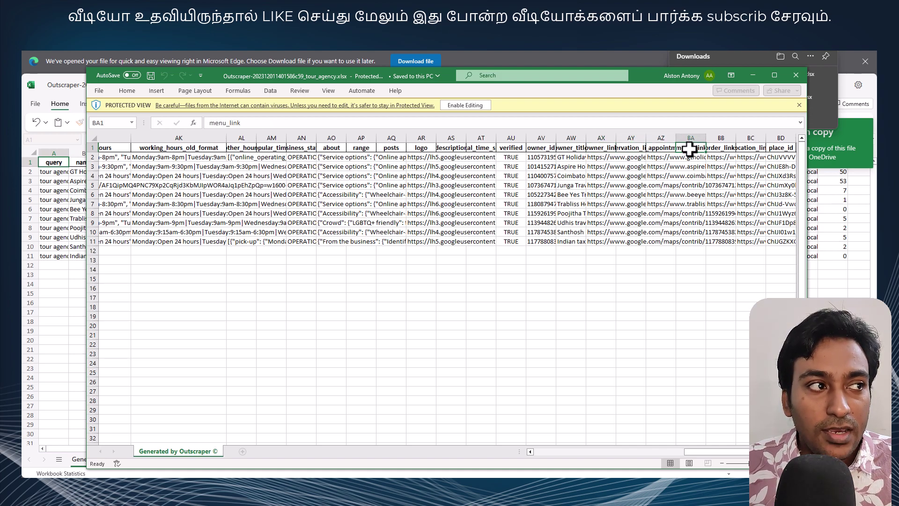
pyautogui.click(714, 149)
pyautogui.click(743, 147)
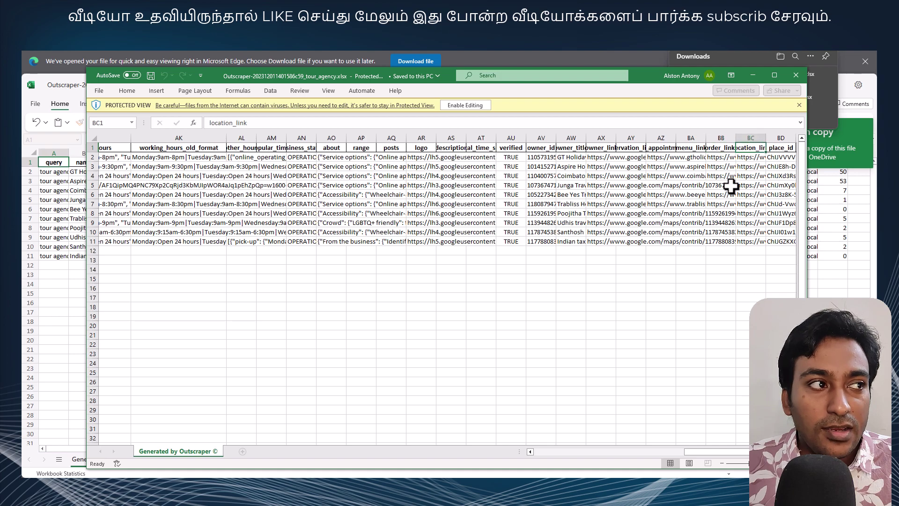
# Examine the identifier column headers from place_id to located_google_id, including cid and reviews_id.
pyautogui.moveTo(717, 452); pyautogui.dragTo(733, 451)
pyautogui.click(666, 150)
pyautogui.click(692, 148)
pyautogui.click(713, 148)
pyautogui.moveTo(724, 451); pyautogui.dragTo(738, 451)
pyautogui.click(717, 148)
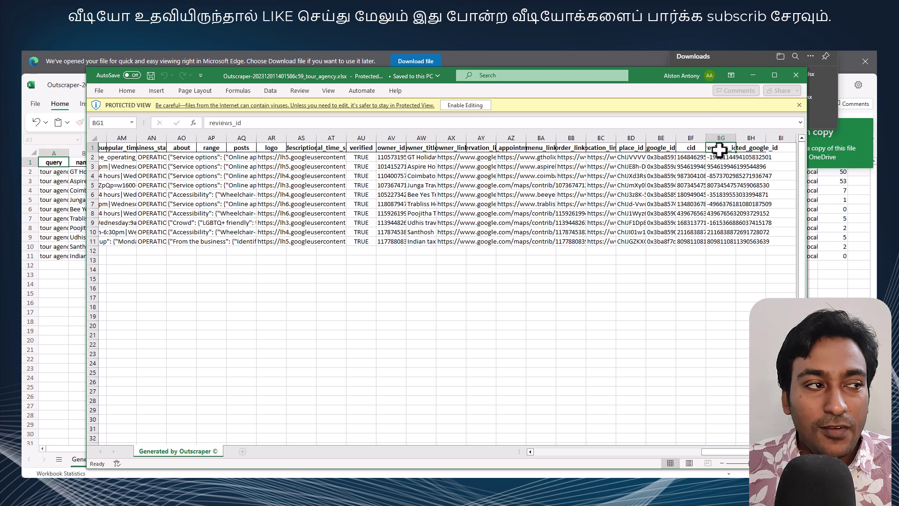
pyautogui.click(753, 148)
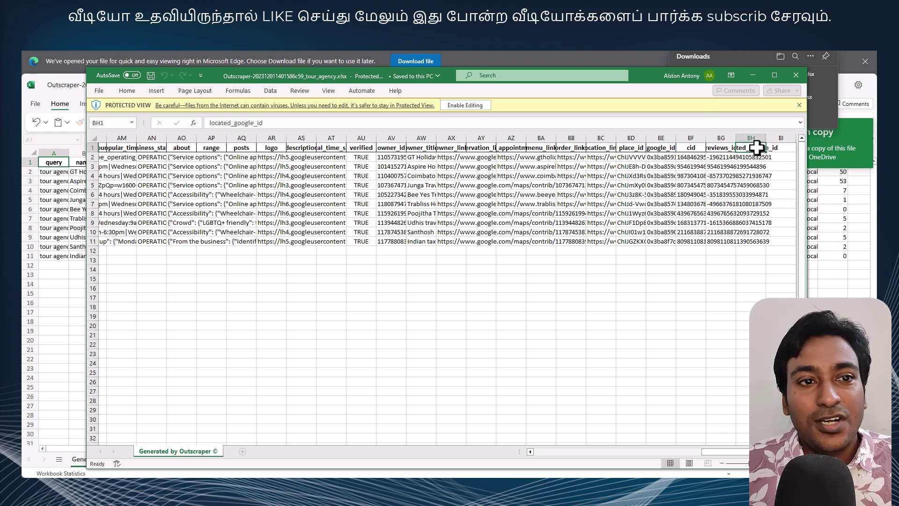
# Close the desktop copy of the workbook and switch to the Outscraper review image with the pros and cons.
pyautogui.click(796, 76)
pyautogui.hotkey('alt', 'Tab')
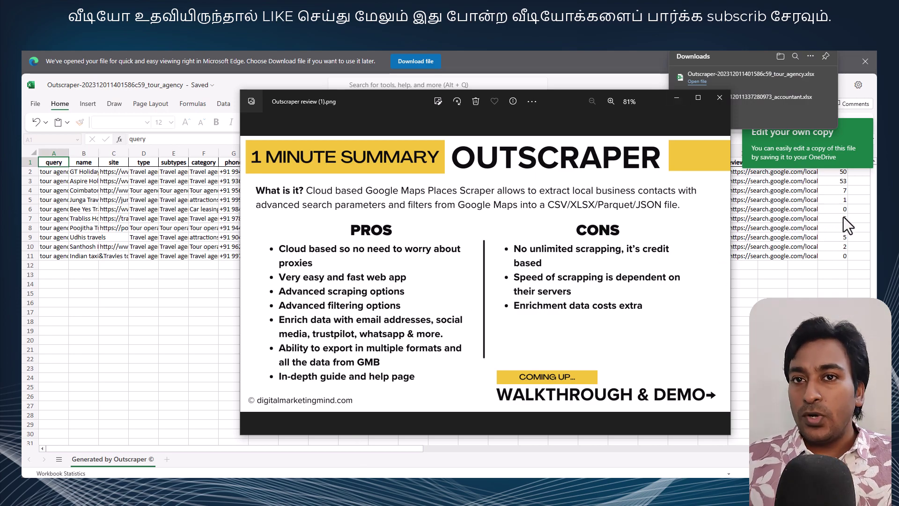